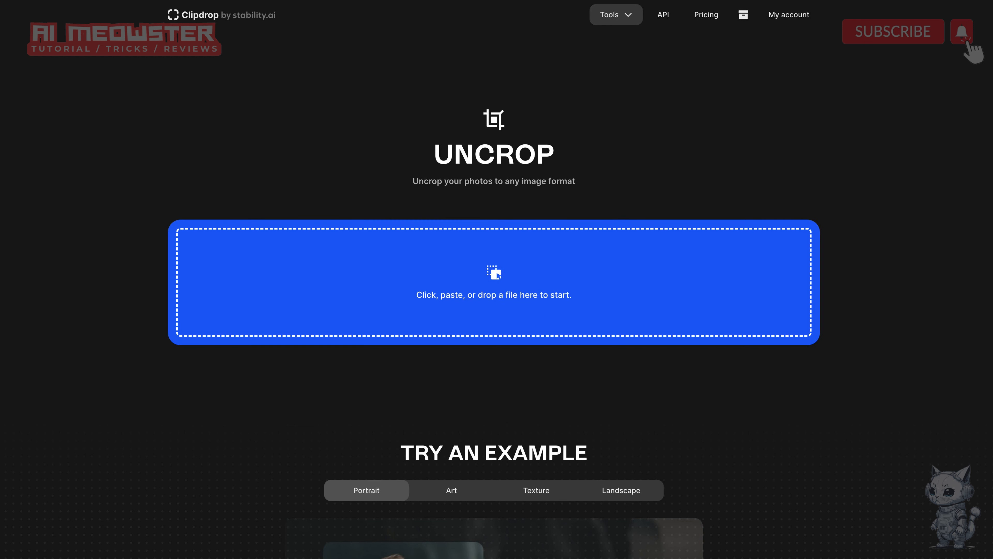
Load the image of the princess in the green dress into Uncrop and set its format to Landscape, 1024 × 576.
drag(900, 352, 582, 313)
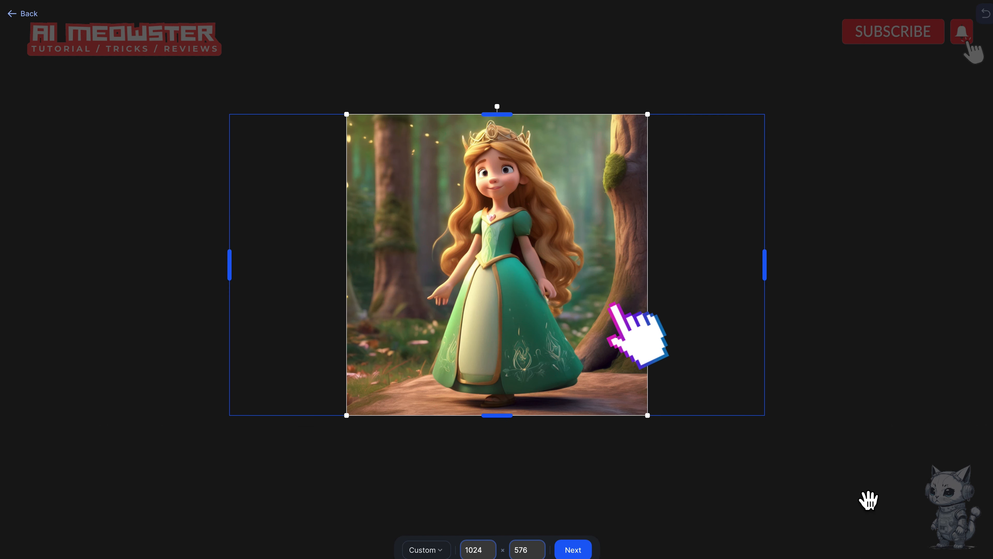
click(445, 553)
click(446, 554)
click(428, 550)
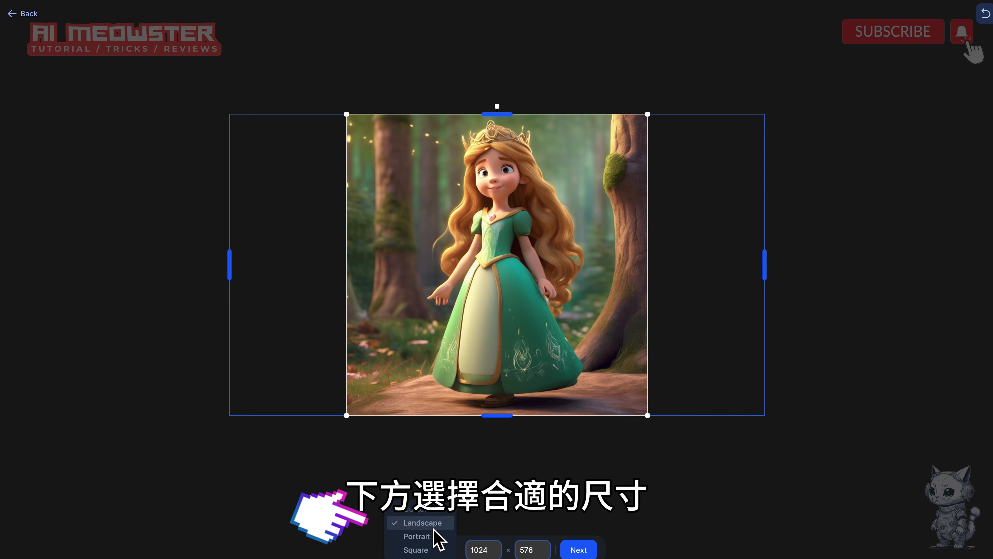
click(438, 537)
click(430, 550)
click(414, 549)
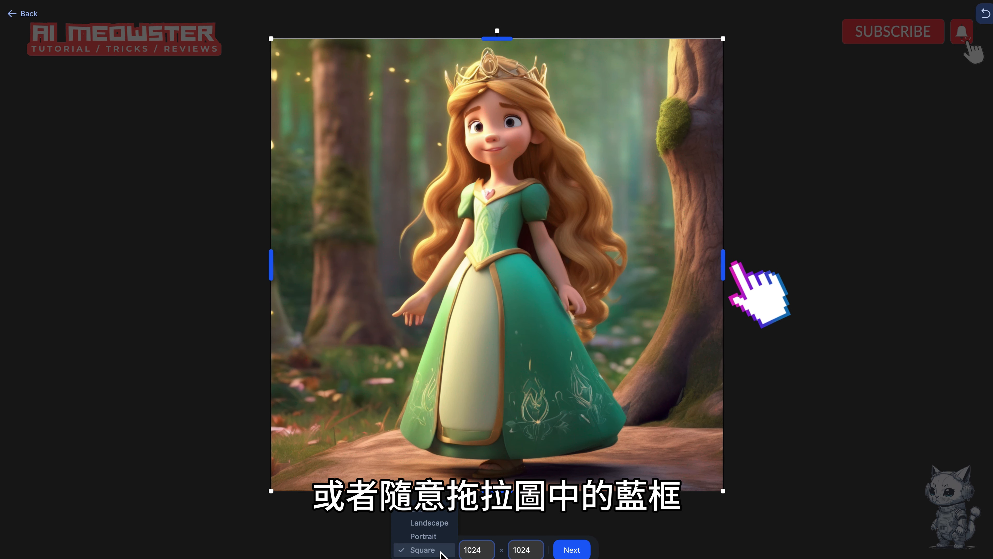
click(437, 524)
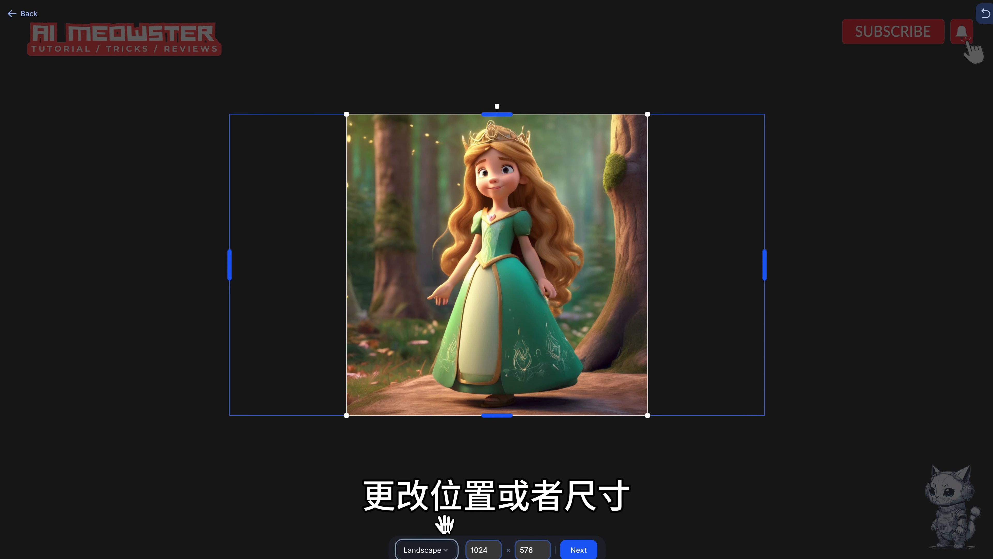
Generate the extended princess images, compare the variations and download the first one.
click(578, 550)
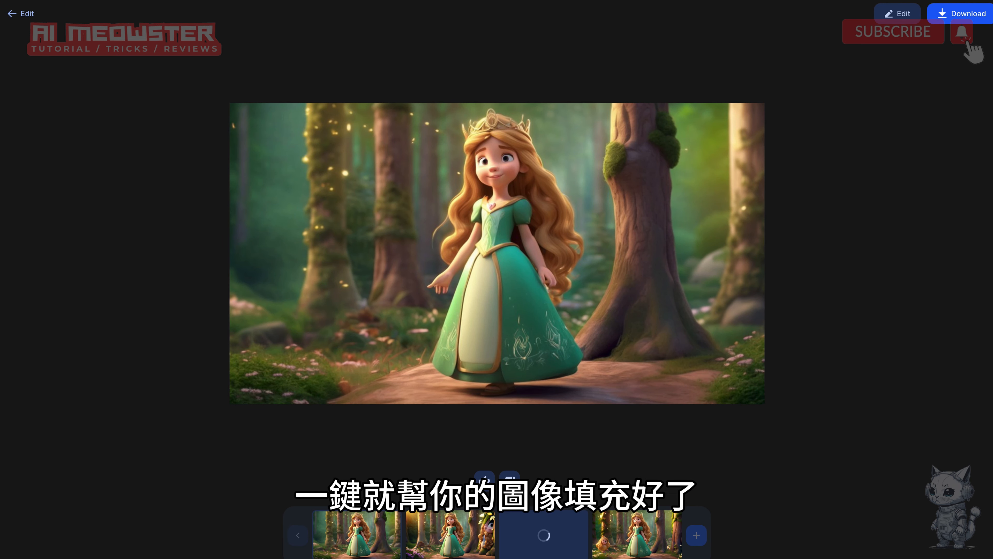
click(450, 538)
click(631, 538)
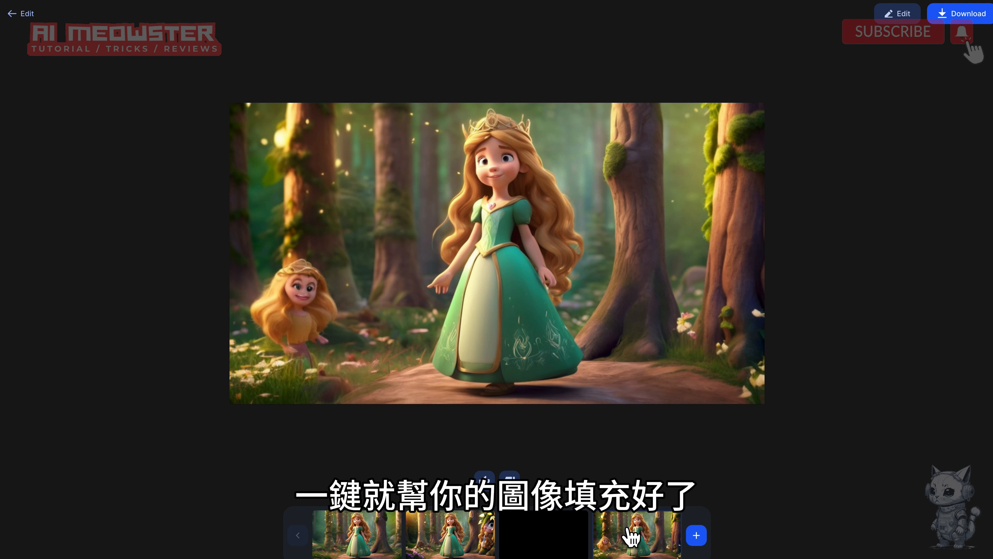
click(357, 536)
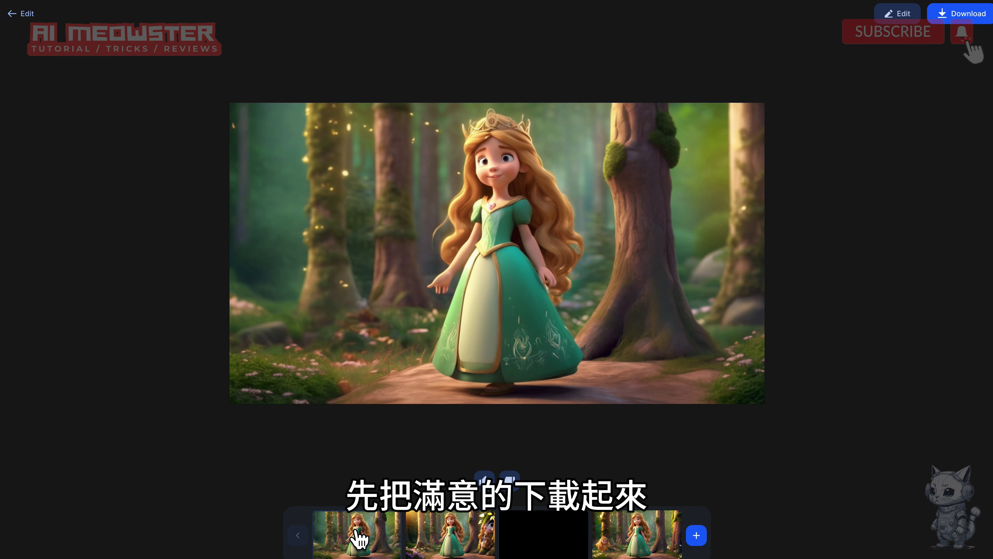
click(933, 19)
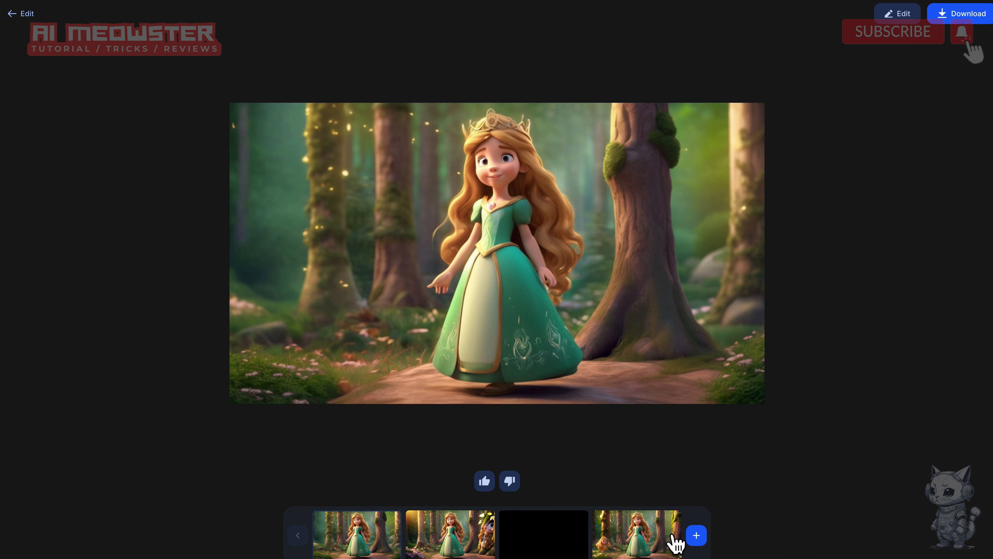
Generate another batch of variations and download the one with large yellow flowers beside the princess.
click(696, 535)
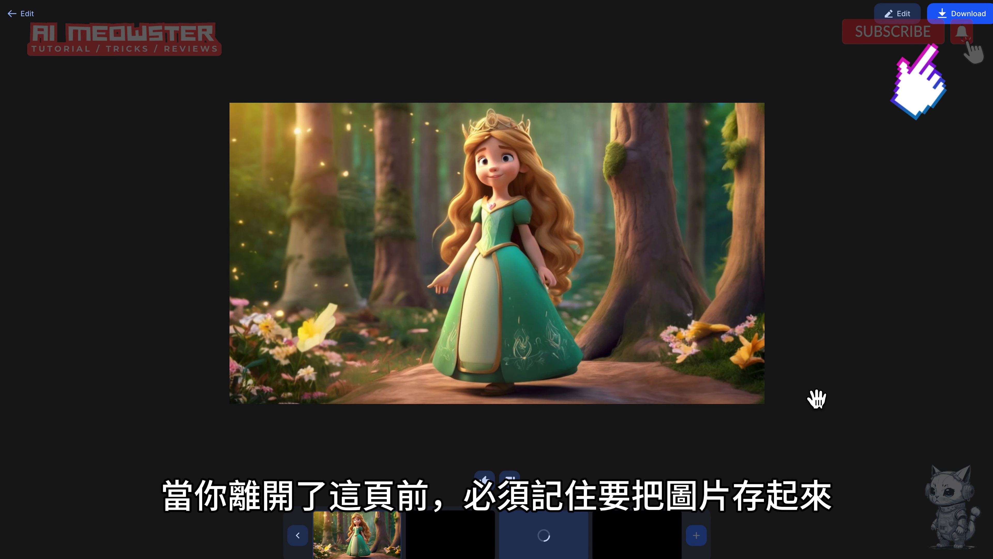
click(969, 25)
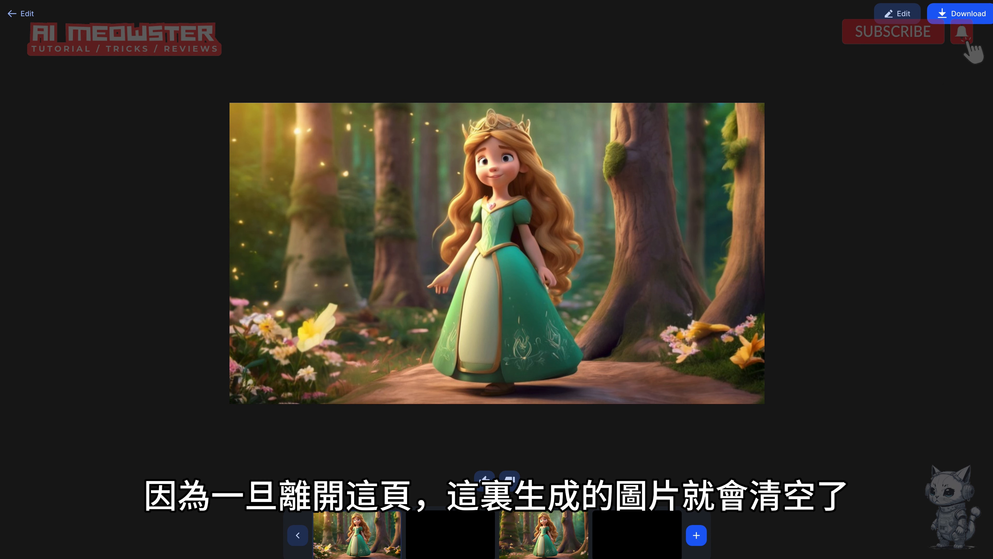
Compare the new variations and send the one with the thick mossy tree trunk to Upscale.
click(574, 537)
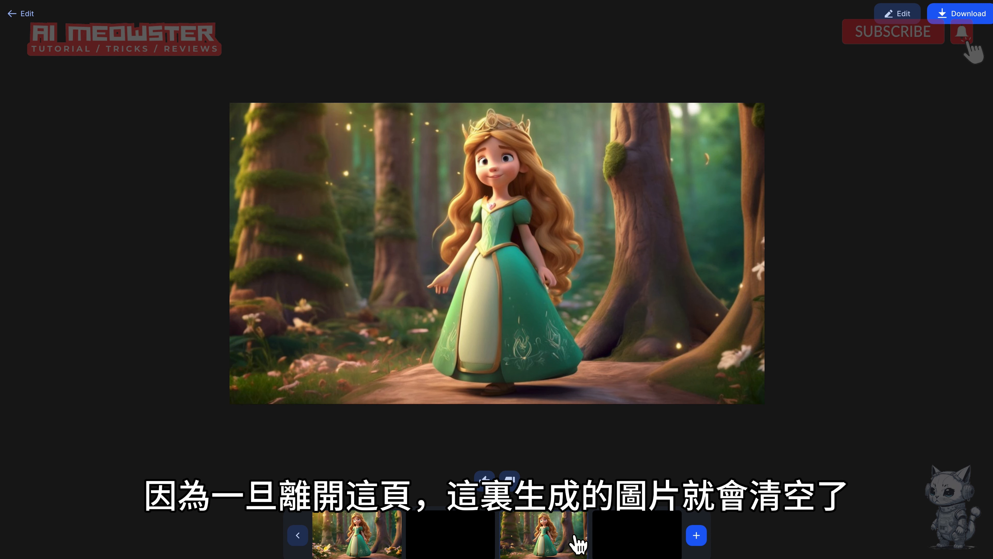
click(356, 533)
click(539, 540)
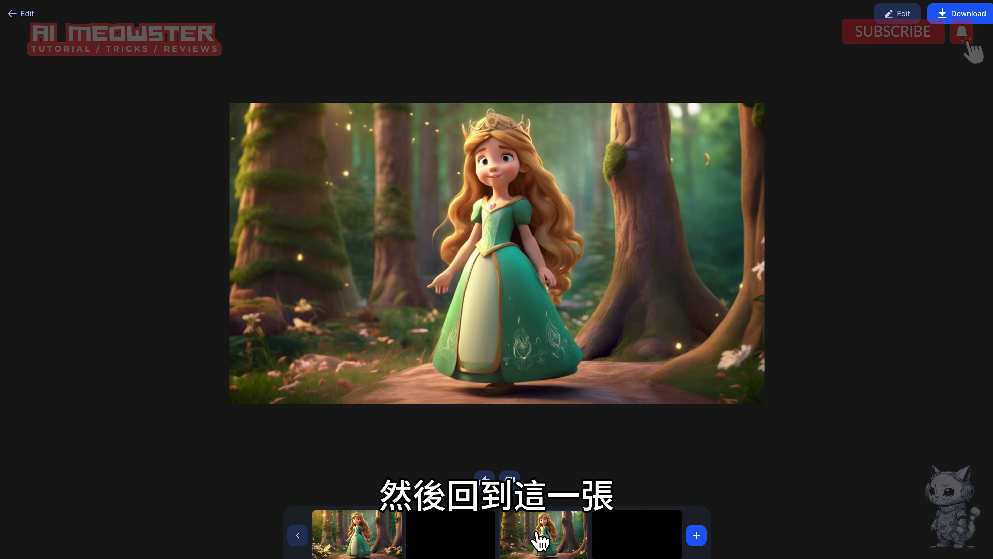
click(896, 14)
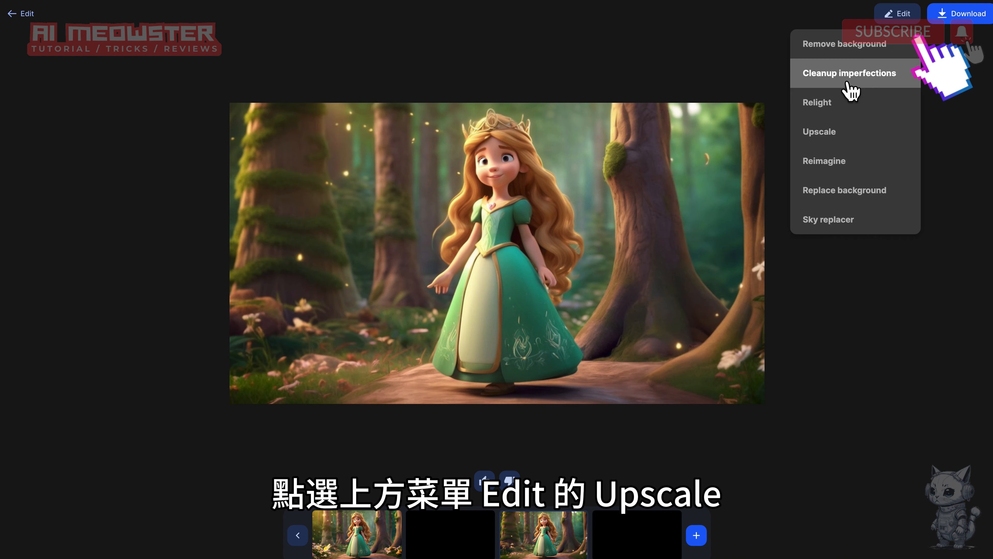
click(856, 141)
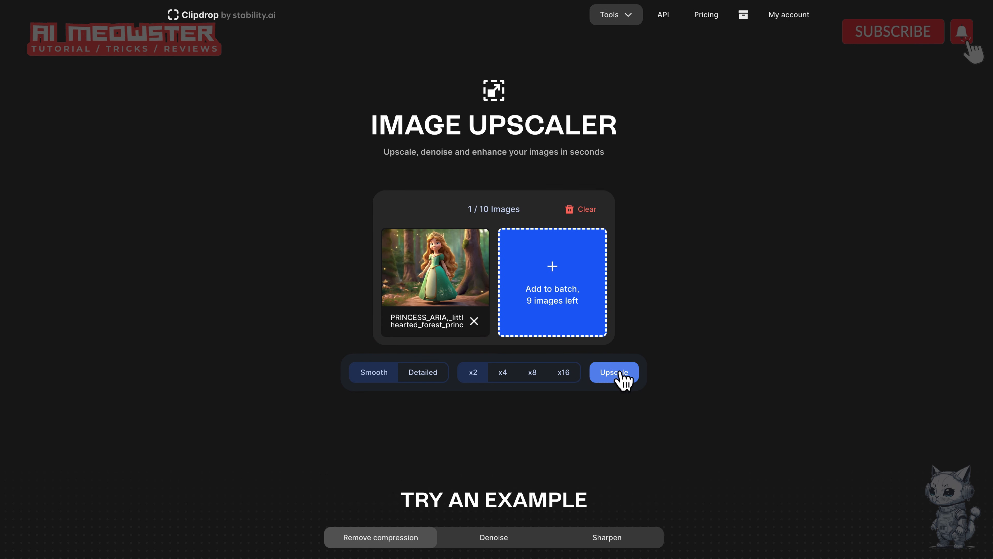
Upscale the princess image x2 in Smooth mode and compare the result with the original.
click(622, 375)
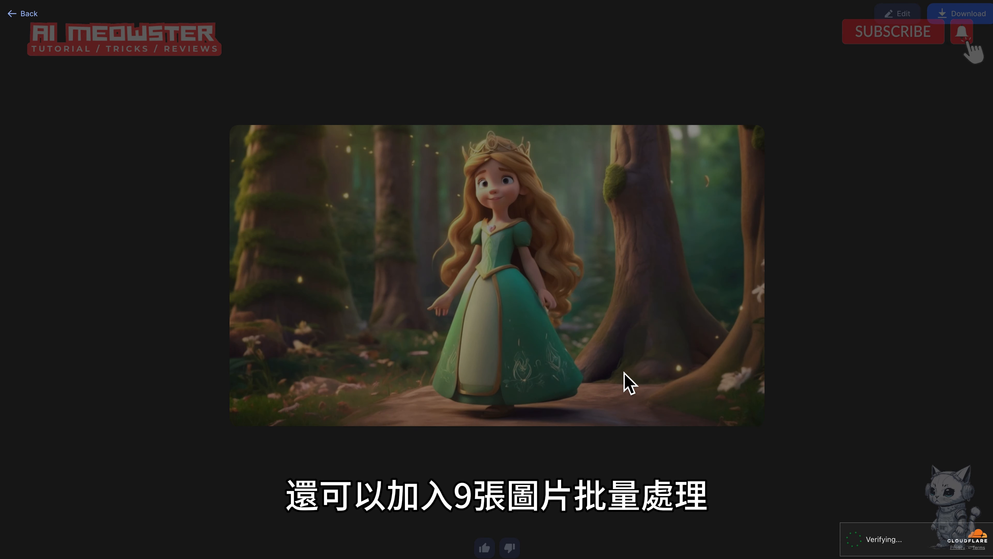
click(855, 539)
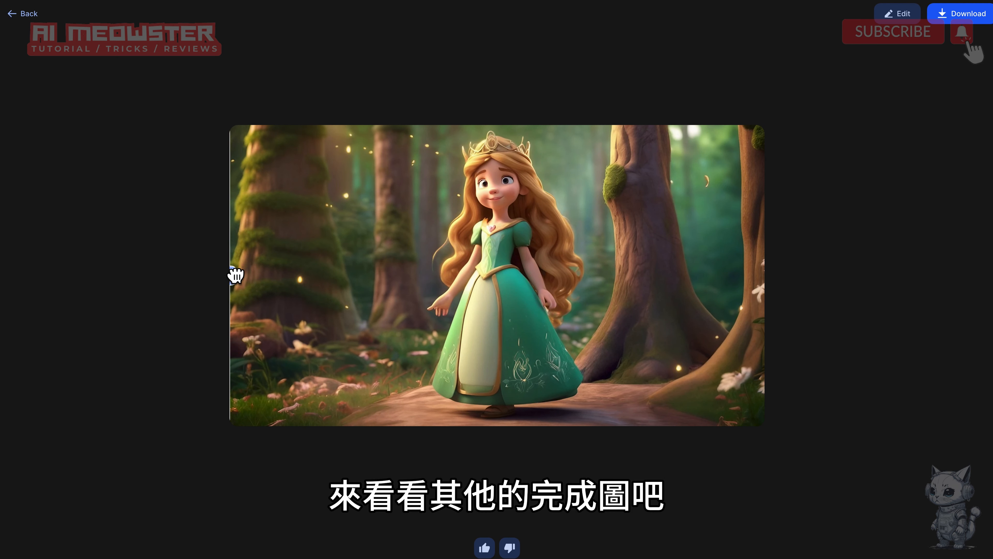
drag(466, 293, 543, 295)
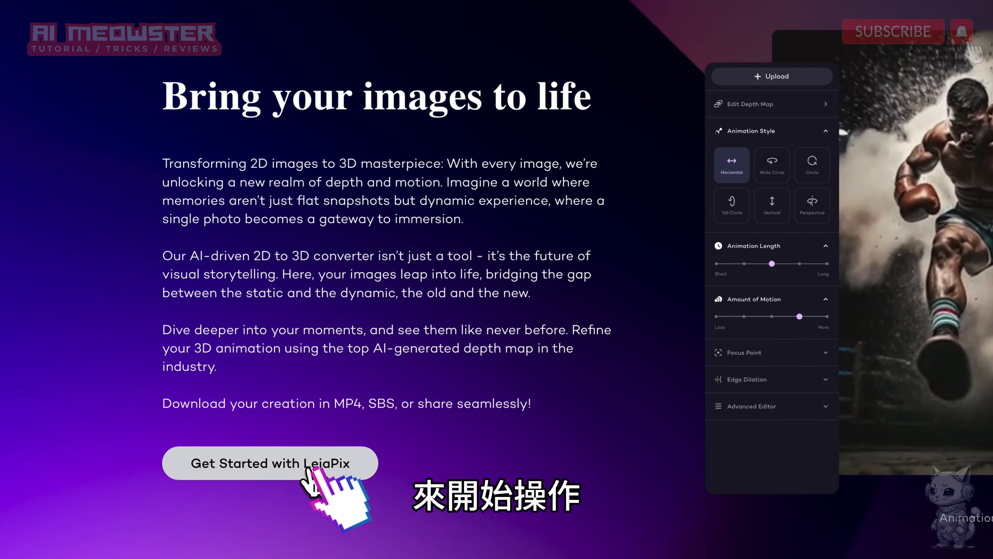
Switch to LeiaPix, sign in with Google and load the enchanted forest image for animation.
click(318, 475)
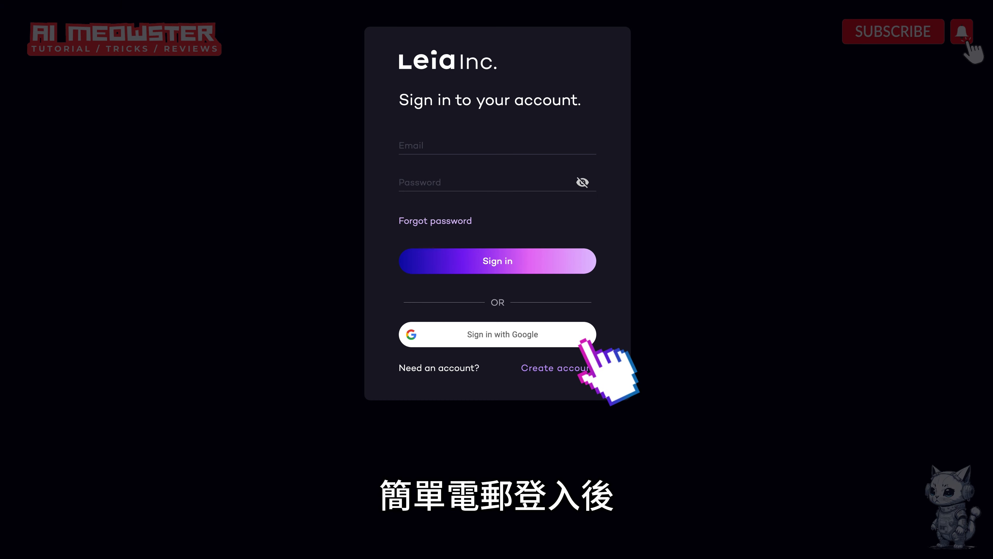
click(530, 338)
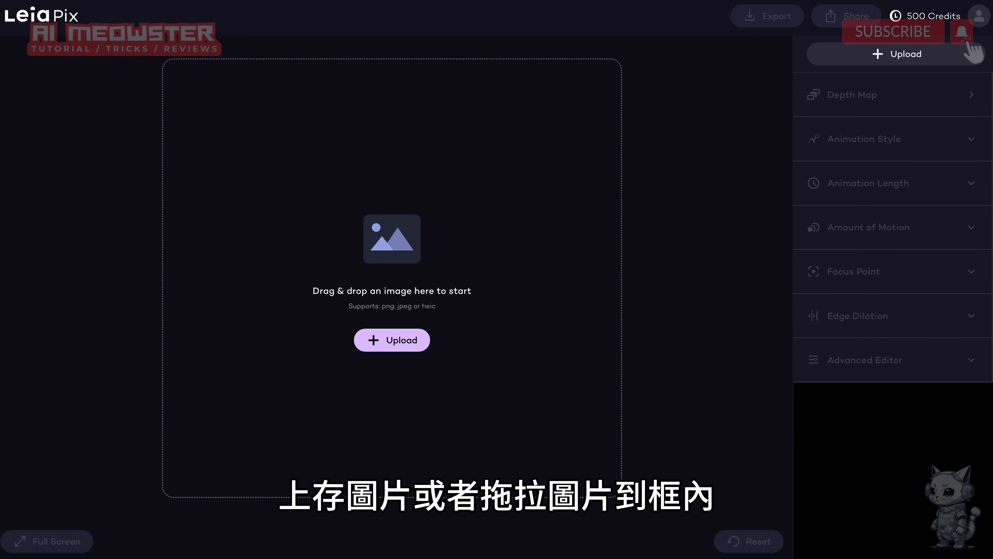
drag(235, 376, 361, 362)
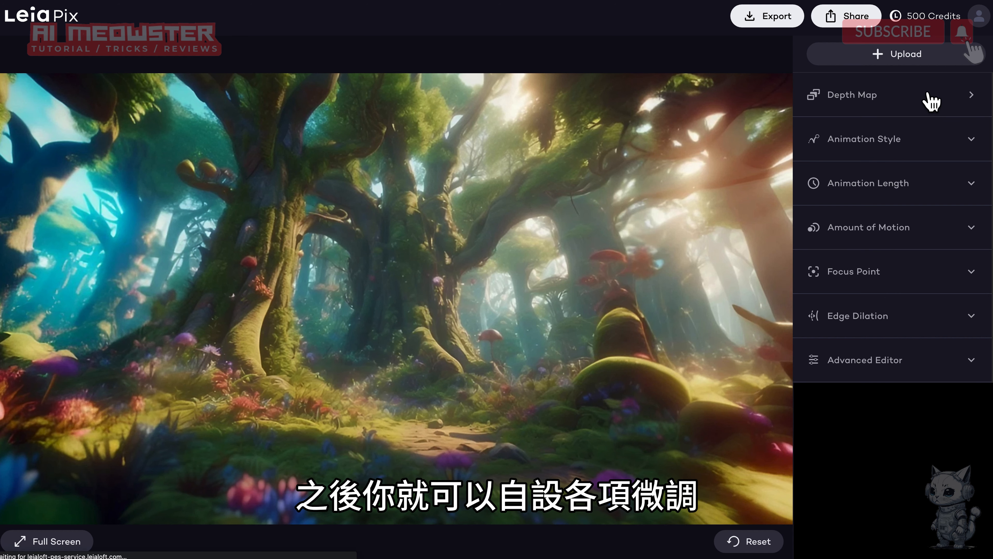
View the forest image's depth map and return to the animation settings.
click(932, 98)
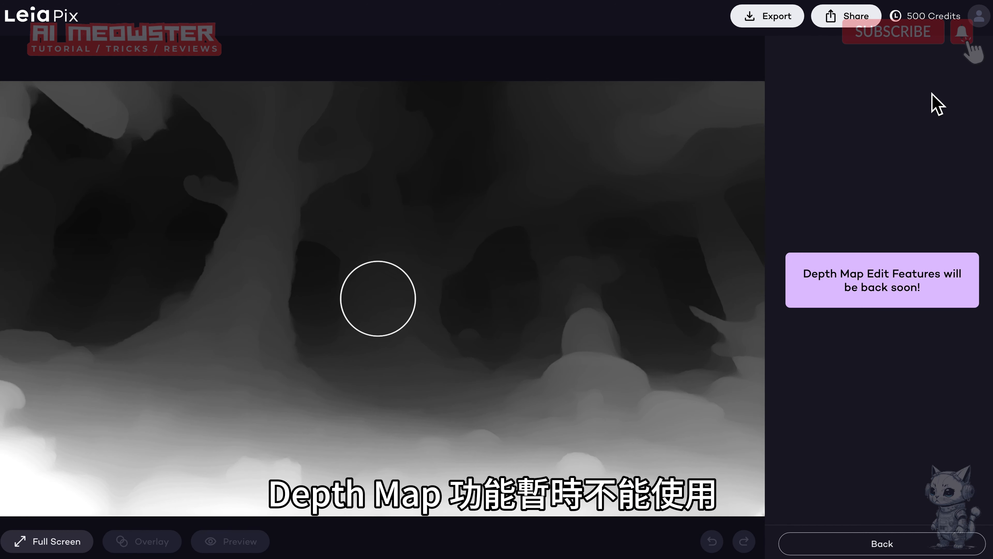
click(861, 542)
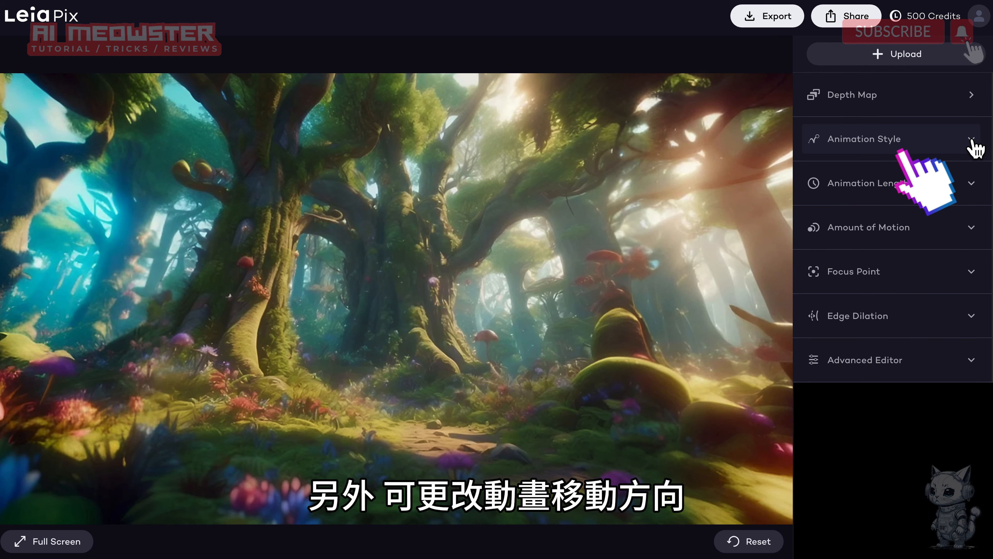
Set the forest image's animation style to Horizontal.
click(973, 143)
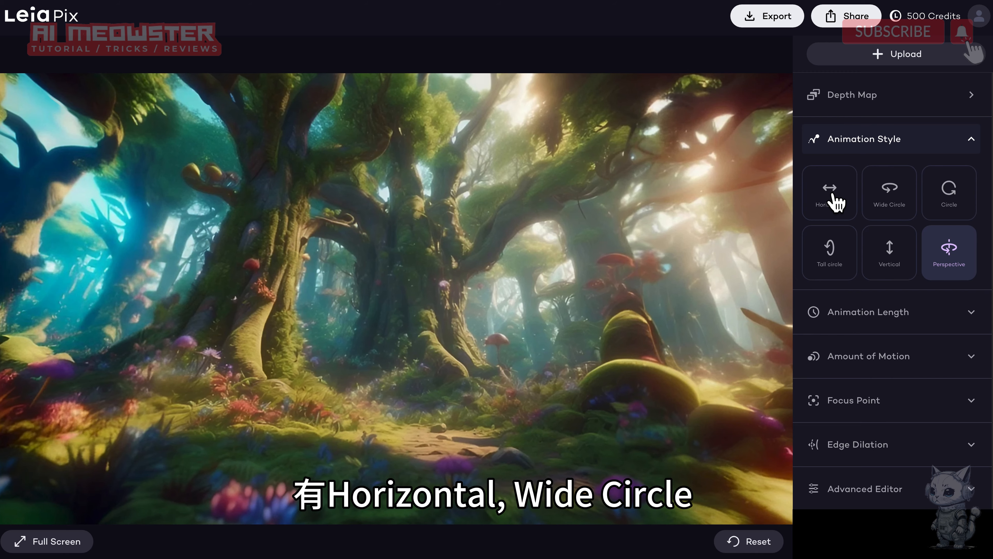
click(836, 200)
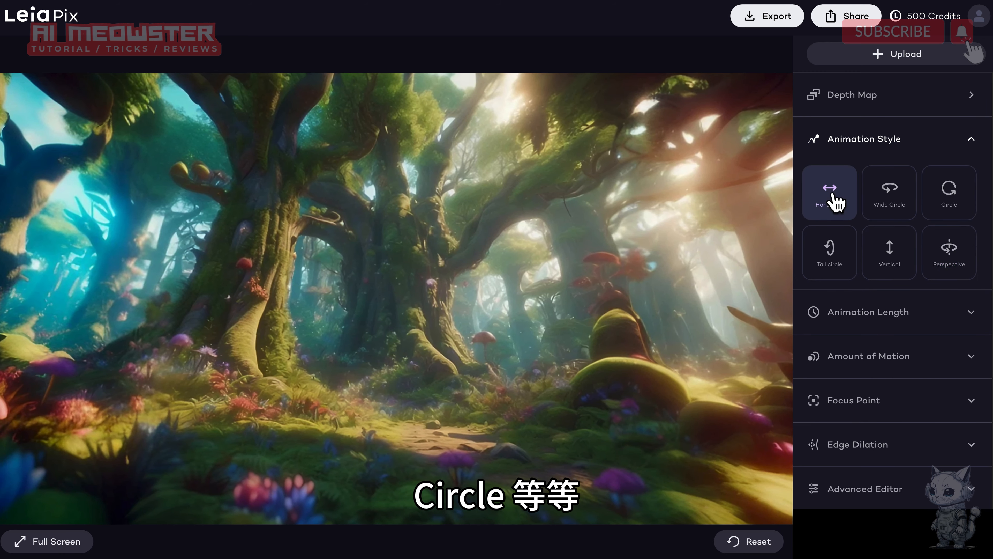
Examine the animation length, amount of motion, focus point, edge dilation and advanced editor settings of the forest animation.
click(972, 317)
click(882, 400)
click(939, 430)
click(907, 481)
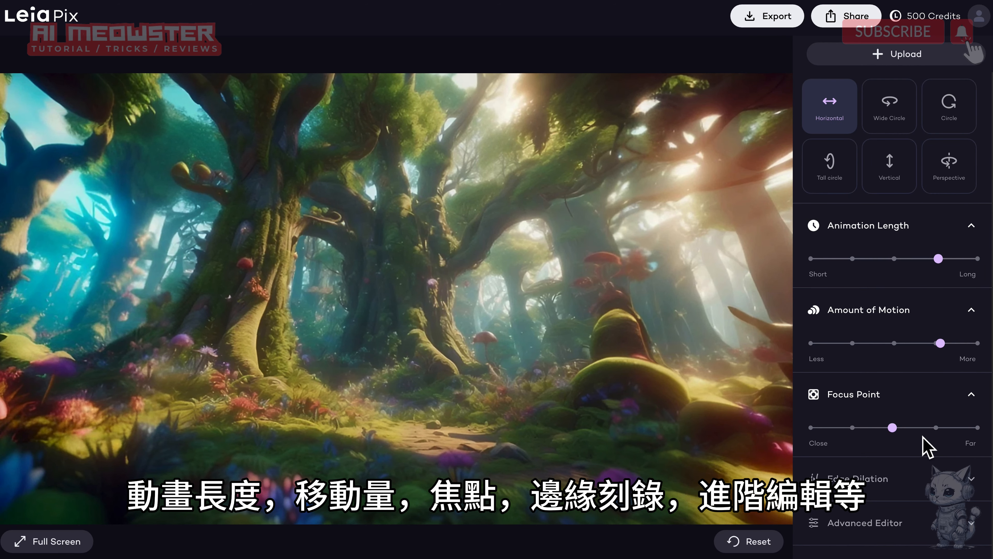
click(955, 474)
click(929, 518)
scroll(931, 516, down, 5)
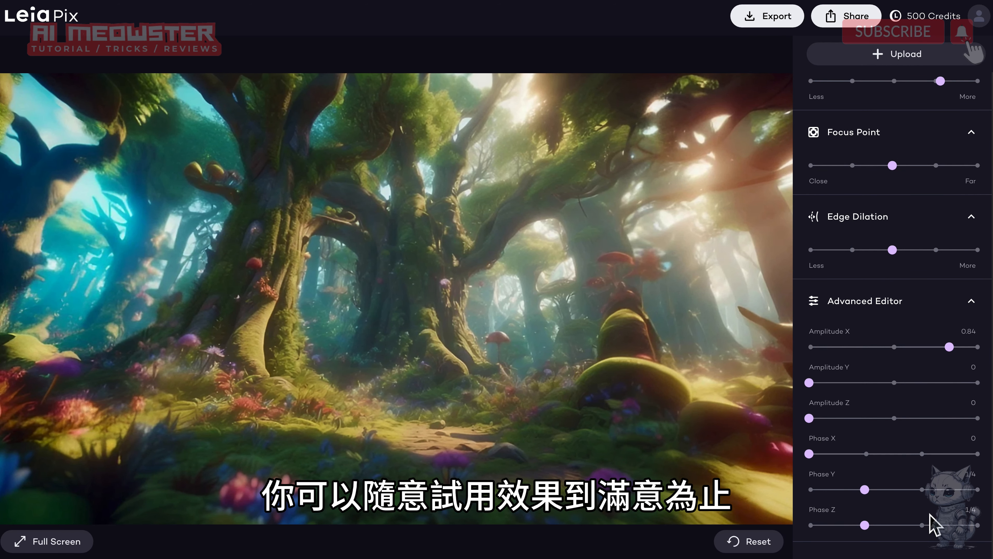
scroll(930, 515, up, 5)
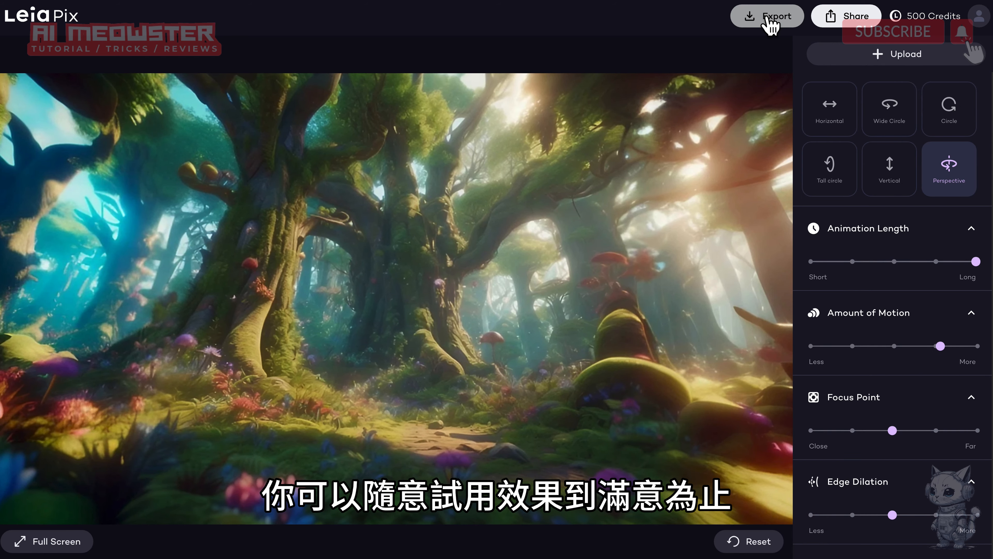
Open the export options for the forest animation and choose the MP4 (limited to 720p) file type.
click(770, 18)
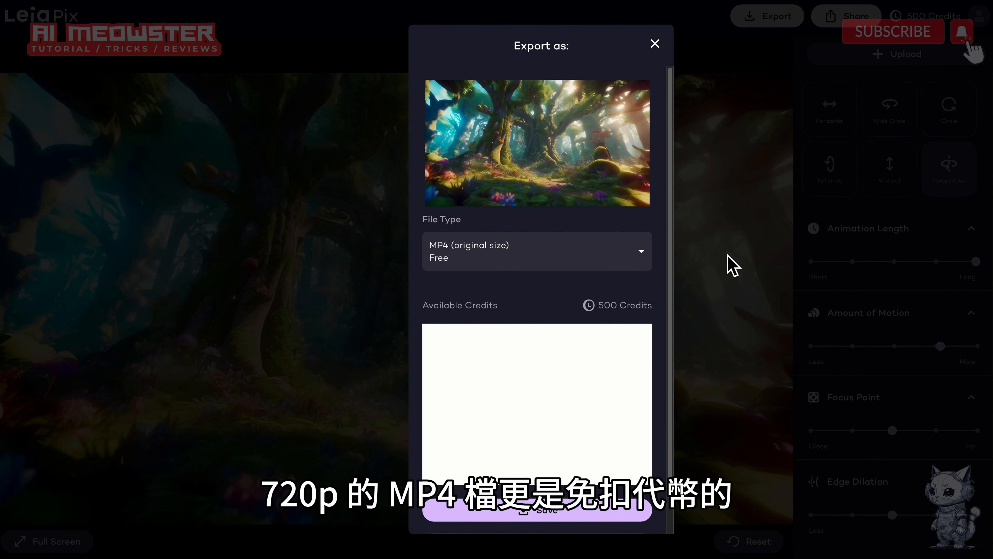
click(644, 253)
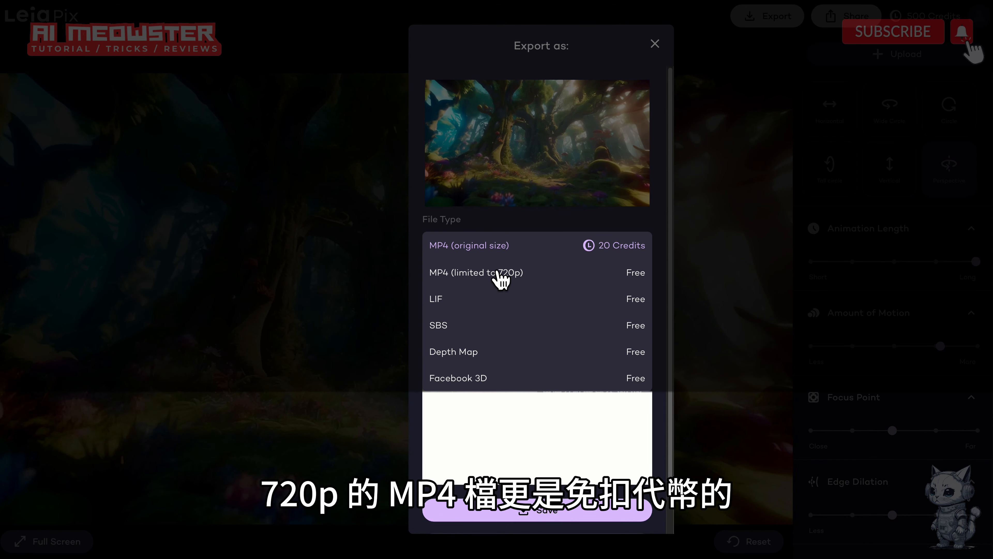
click(526, 276)
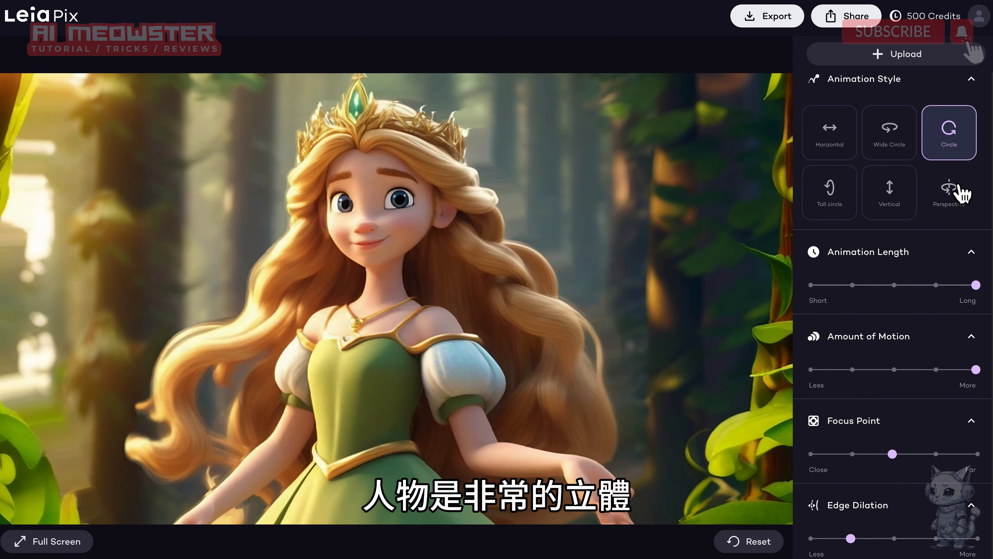
Set the princess image's animation style to Perspective.
click(961, 191)
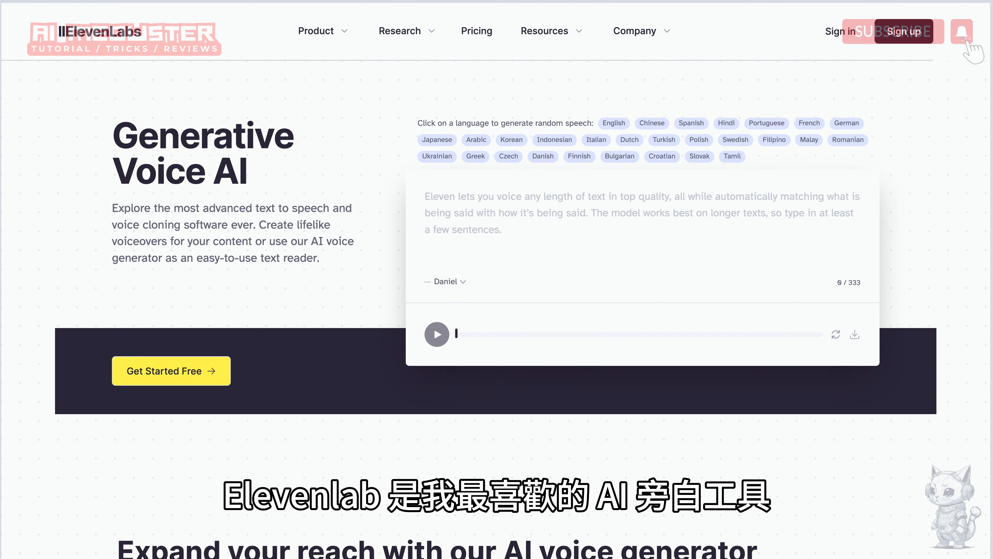
Review the AI voice generator and text-to-speech sections on the ElevenLabs homepage.
scroll(497, 279, down, 8)
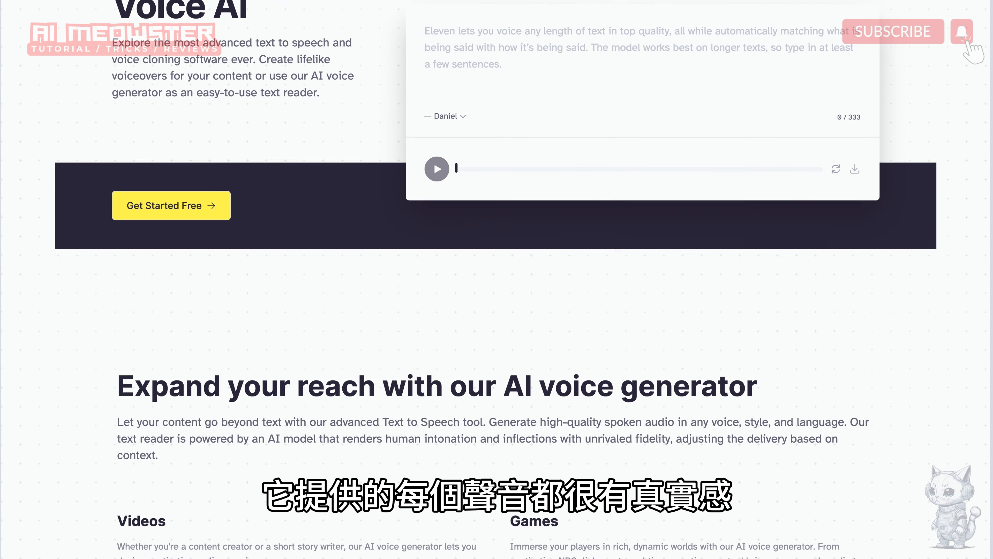
scroll(496, 279, down, 7)
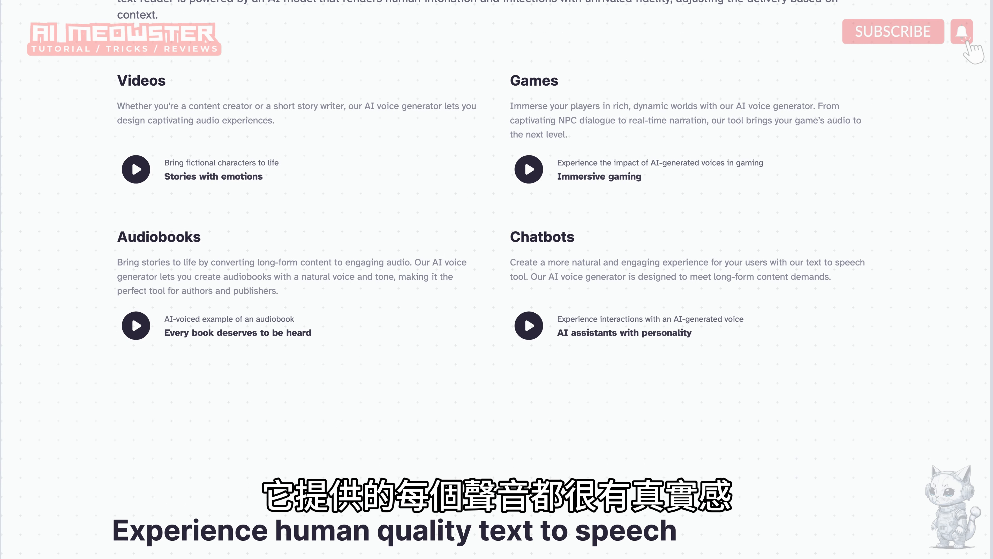
scroll(496, 279, down, 8)
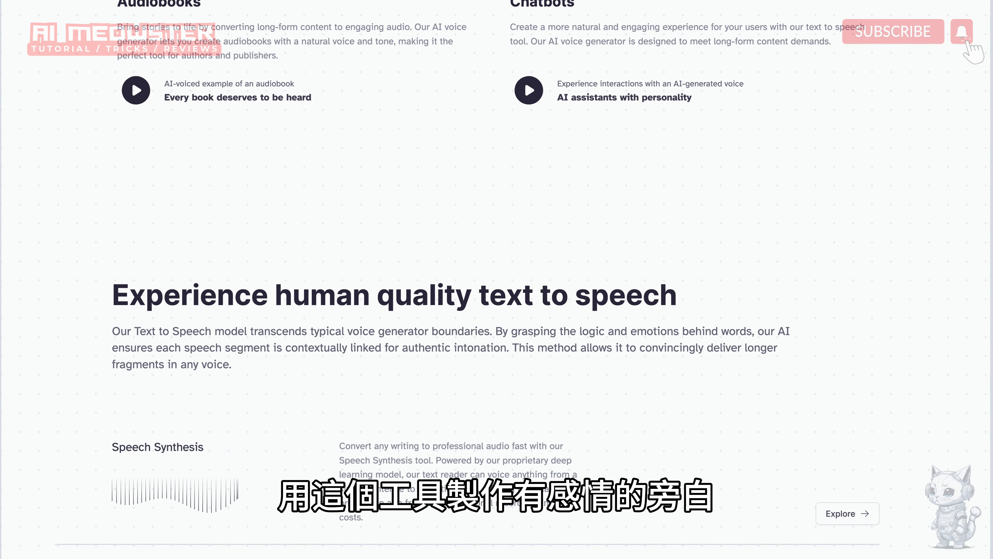
scroll(497, 279, down, 8)
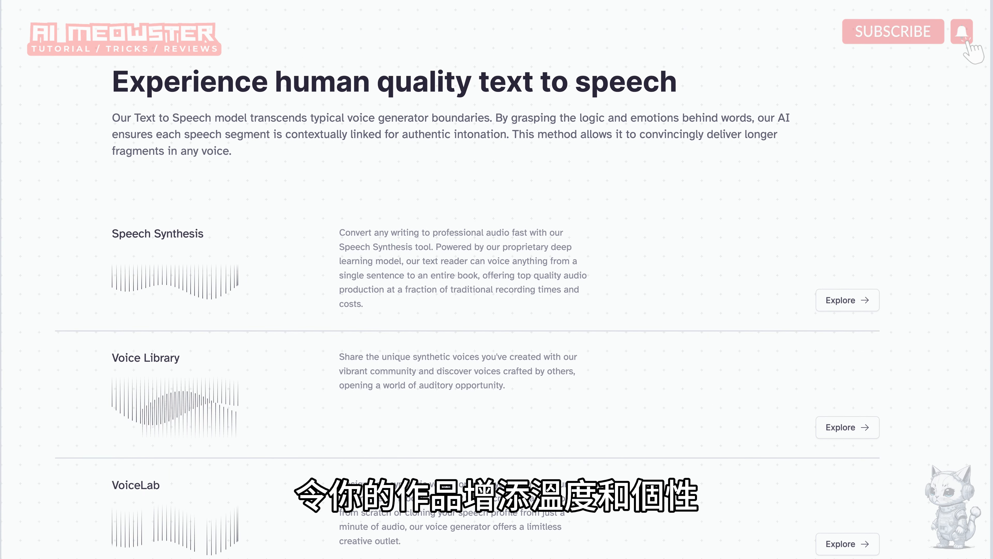
Enter the opening narration about the lush forest, Princess Aria and Hunter Lucas in the homepage text-to-speech demo.
scroll(497, 279, down, 12)
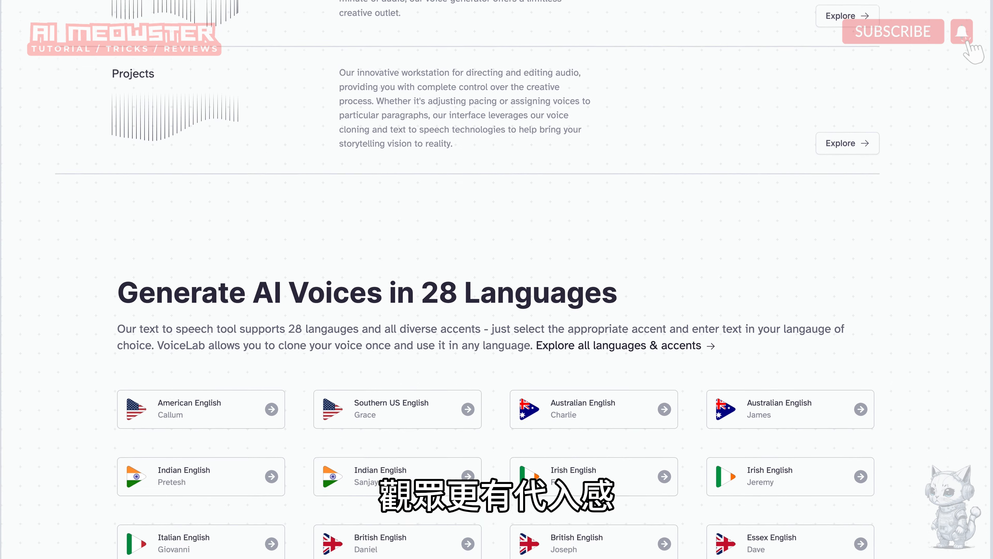
scroll(496, 279, down, 2)
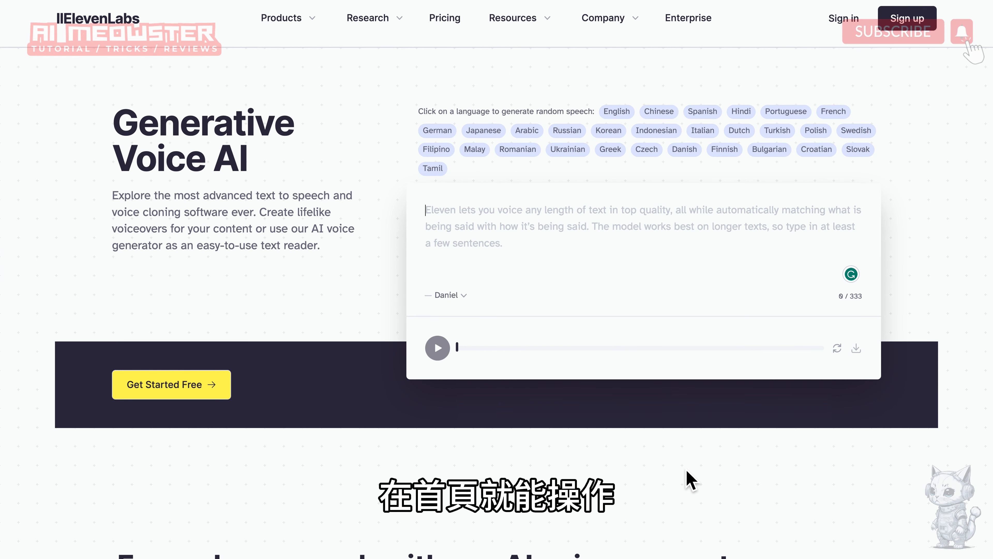
click(532, 210)
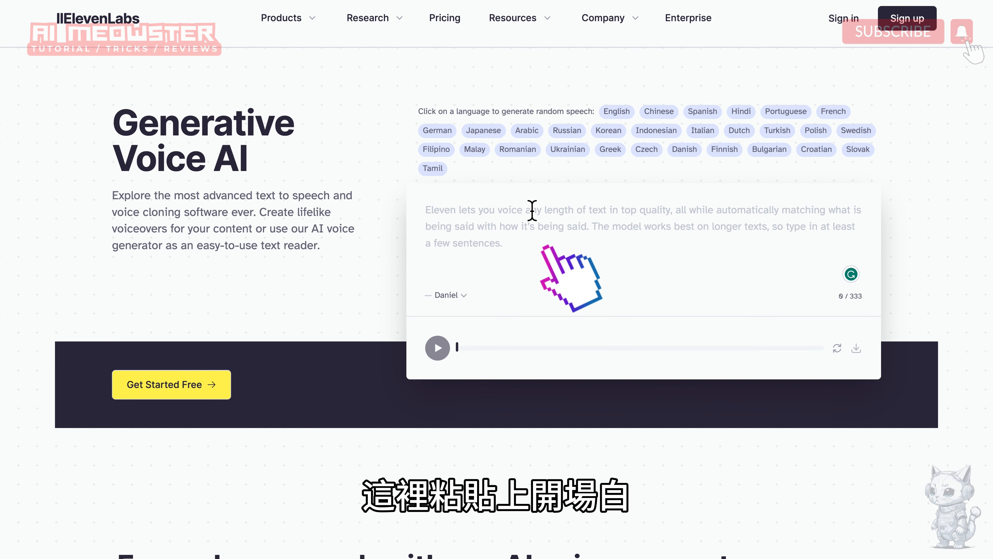
text(A lush, vibrant forest filled with towering trees and magical creatures. We meet PRINCESS ARIA, a graceful and kind-hearted forest princess with flowing golden hair, and HUNTER LUCAS, a skilled and determined hunter with a friendly smile. Princess Aria stumbles upon Lucas, who is tracking a deer. Startled, she hides behind a tree.)
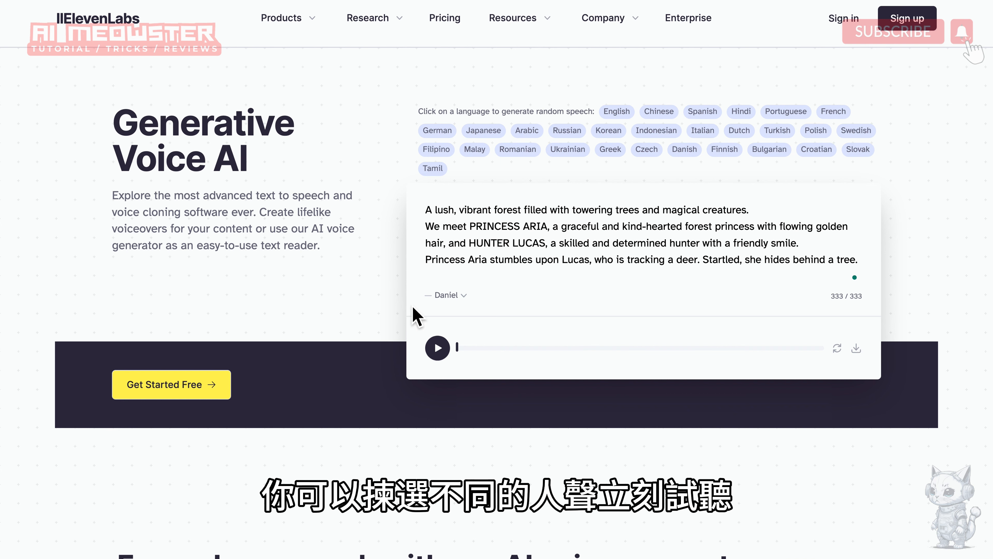
Generate the narration with the Clyde voice and download the resulting audio.
click(465, 298)
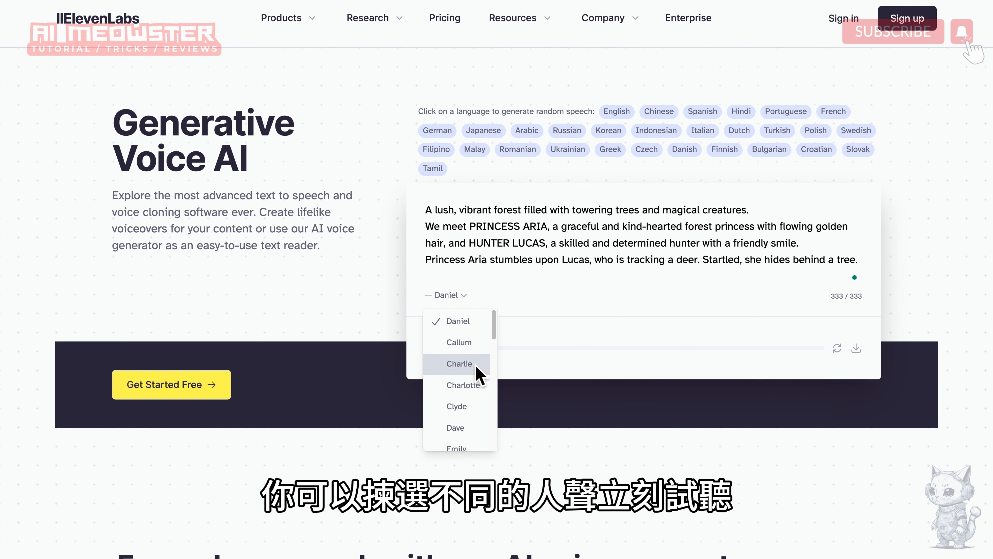
click(469, 407)
click(437, 348)
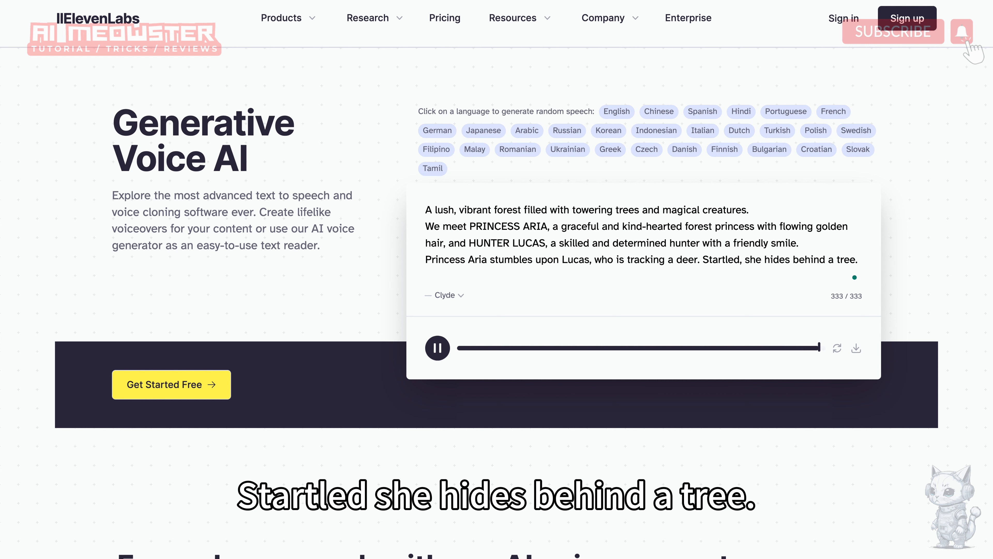
click(856, 348)
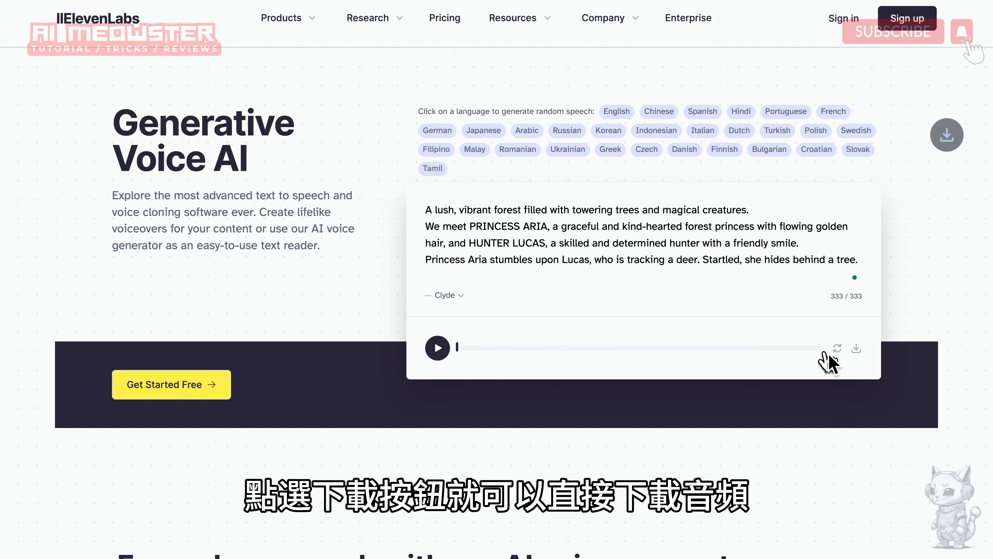
click(450, 298)
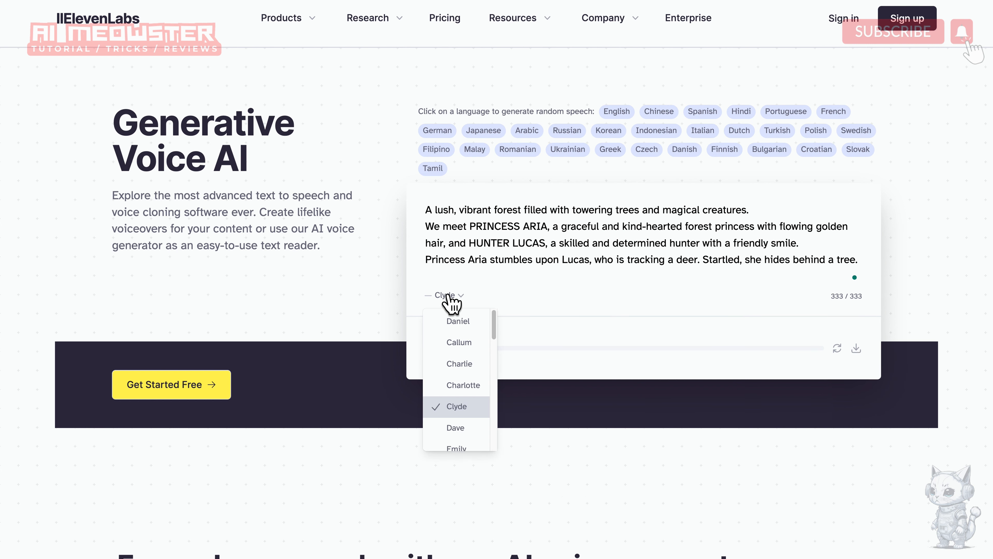
Switch to Artflow and browse the Made With Artflow image gallery.
scroll(476, 376, down, 3)
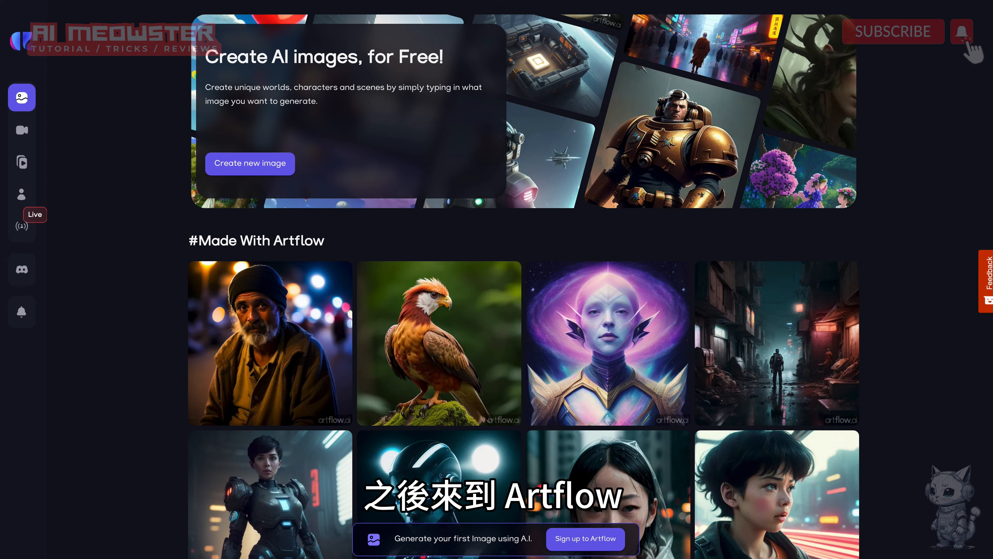
scroll(524, 274, down, 2)
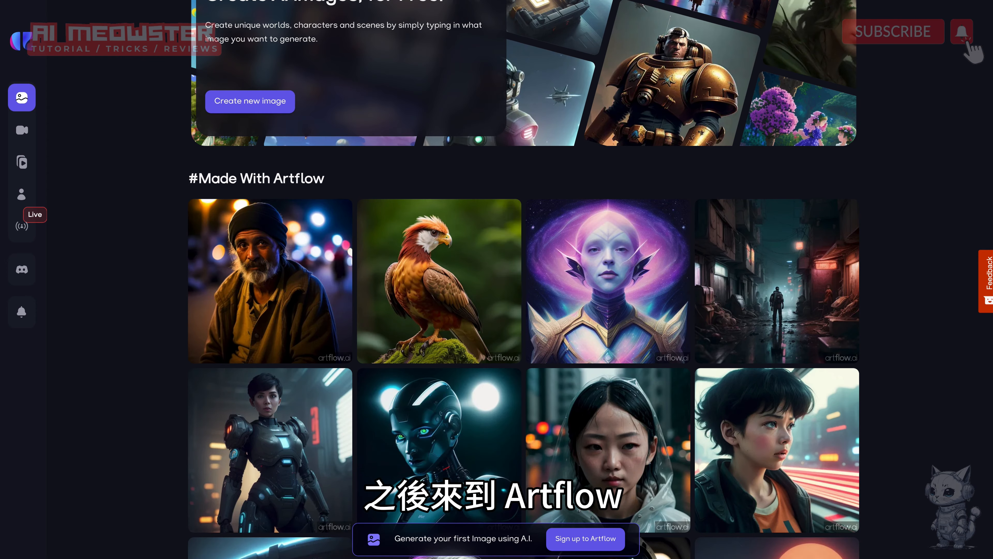
scroll(524, 279, down, 2)
scroll(524, 279, down, 3)
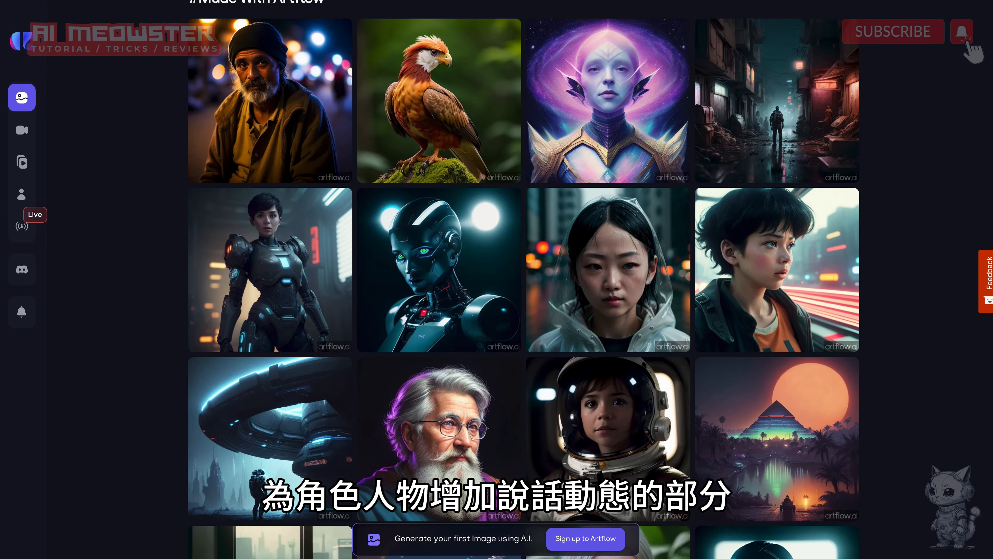
scroll(524, 280, down, 2)
scroll(524, 279, down, 3)
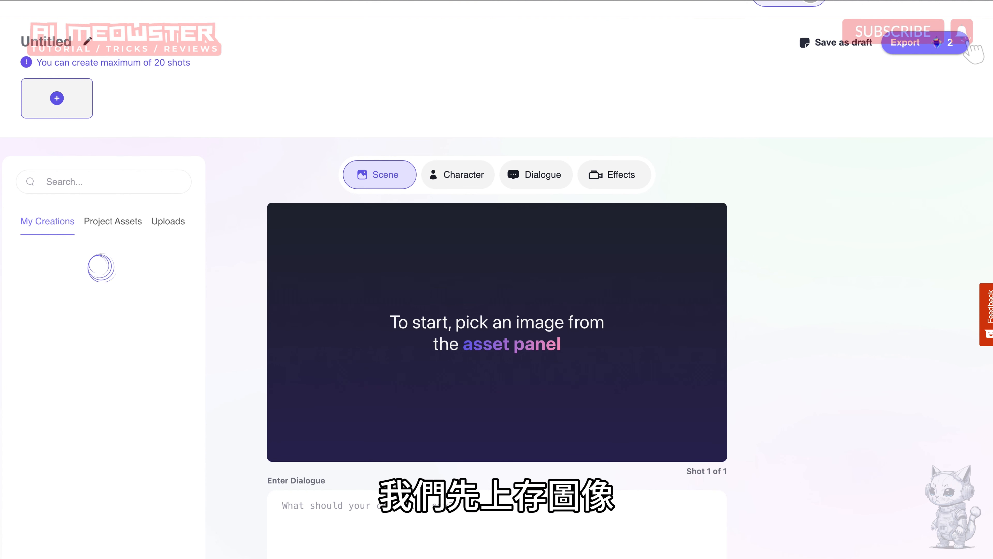
Upload the PRINCESS_ARIA image as the first shot's scene and enable the speaking animation on her face.
click(168, 221)
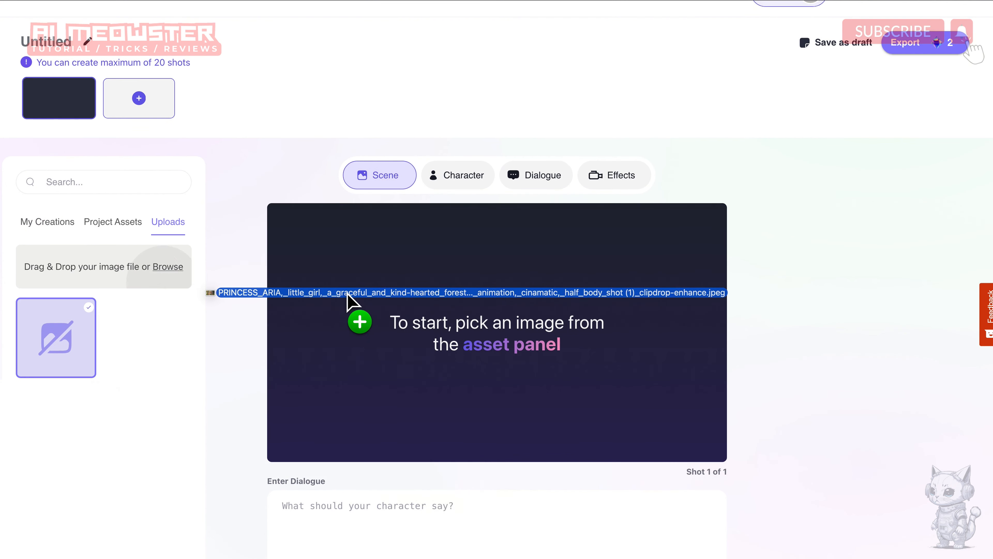
drag(348, 298, 136, 288)
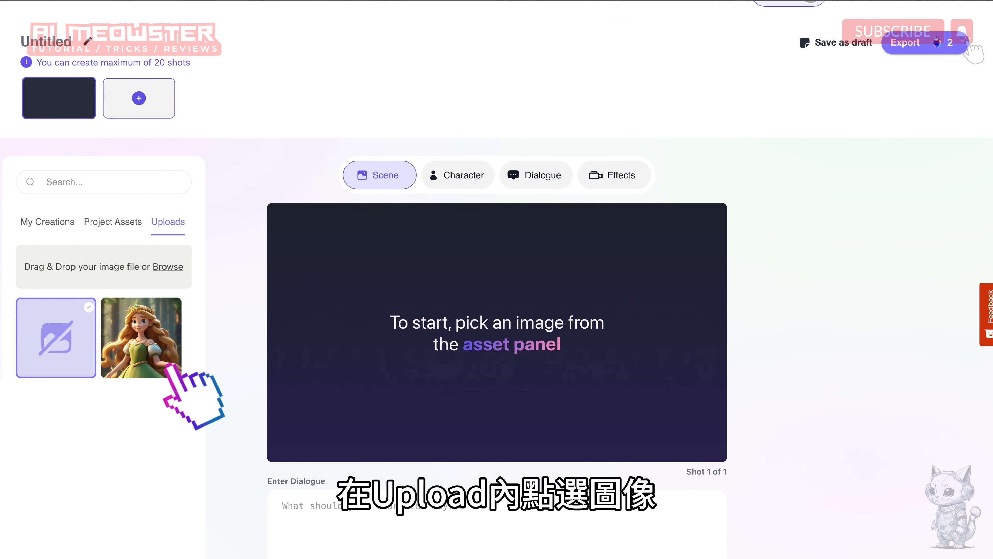
click(141, 345)
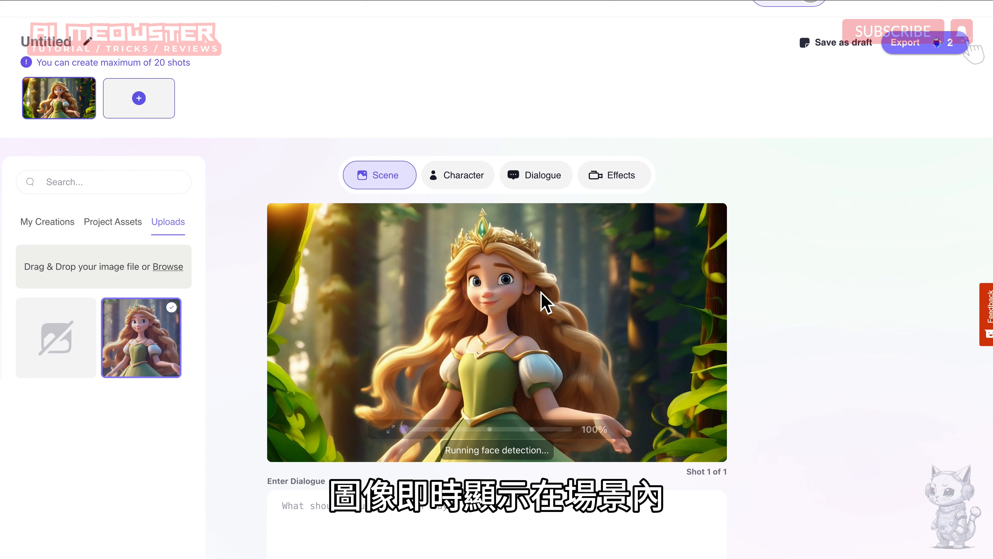
click(565, 266)
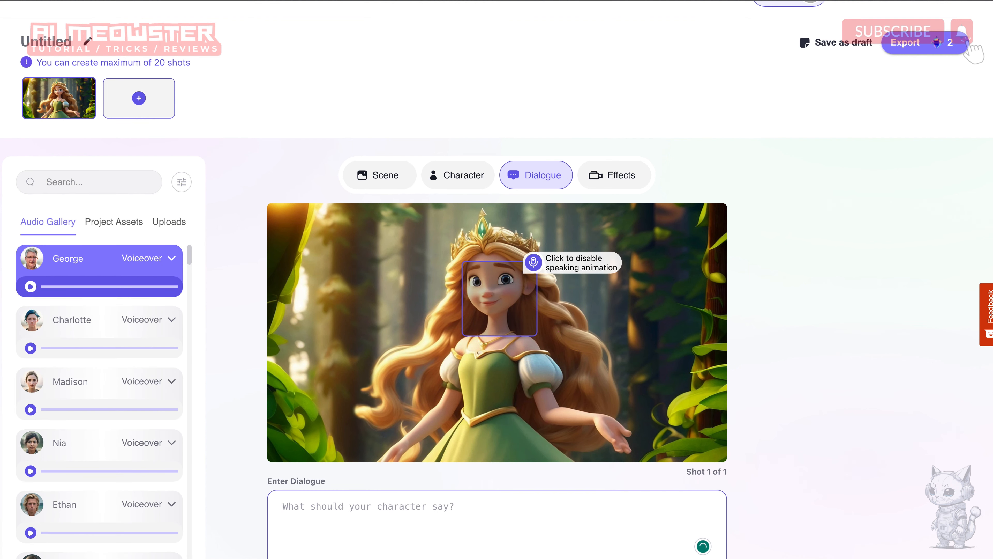
Listen to voice samples in the audio gallery, starting with Charlotte.
click(30, 347)
scroll(51, 327, down, 2)
click(30, 352)
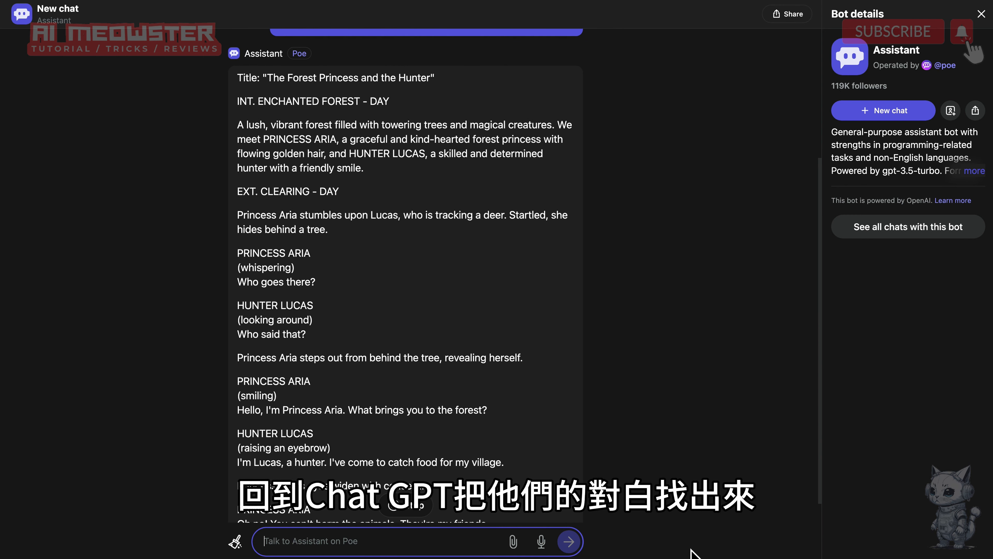
Find the princess's first line in the Poe script and enter "Who goes there?" as the first shot's dialogue.
scroll(693, 553, down, 3)
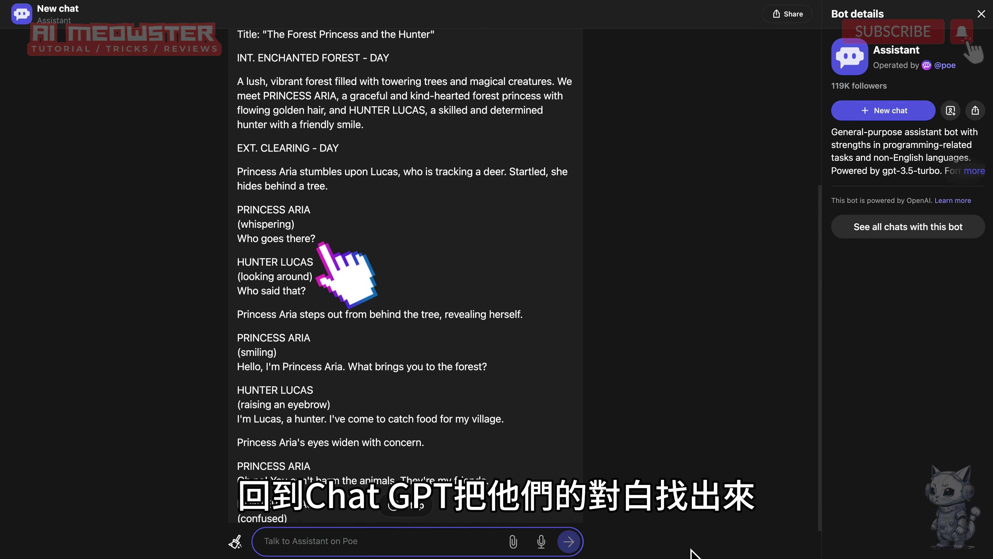
click(356, 468)
text(Who goes there?)
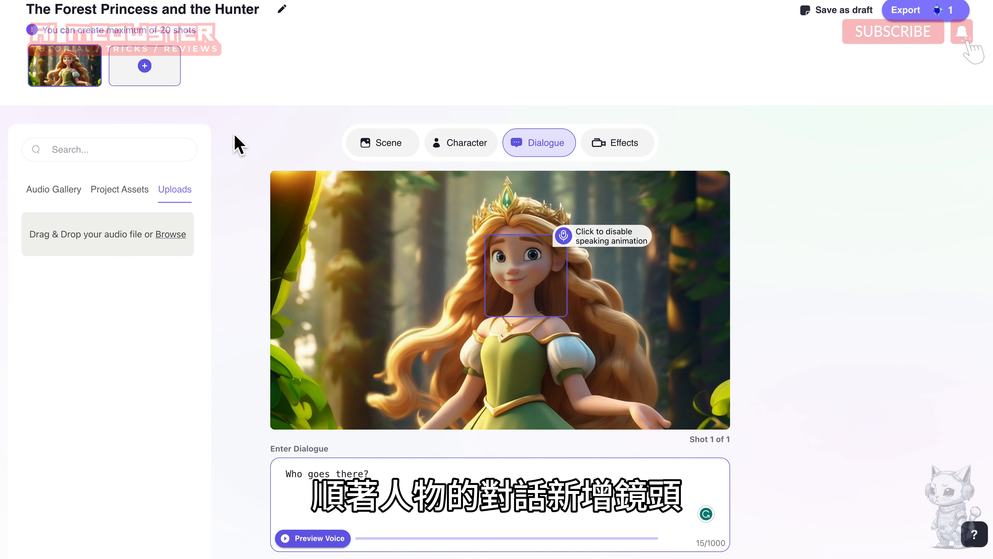
Add a second shot with the uploaded hunter image and make him speak the dialogue "Who said that?".
click(145, 66)
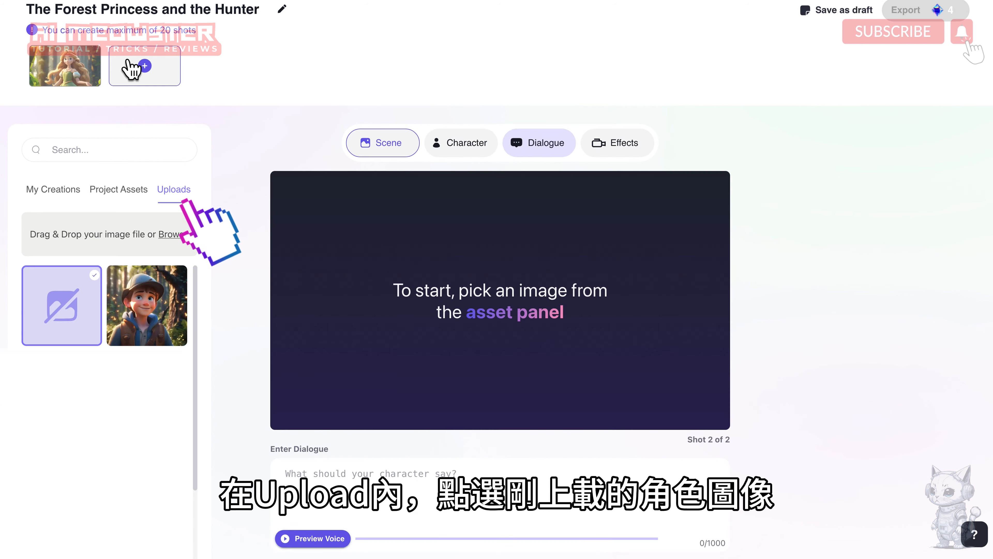
click(143, 286)
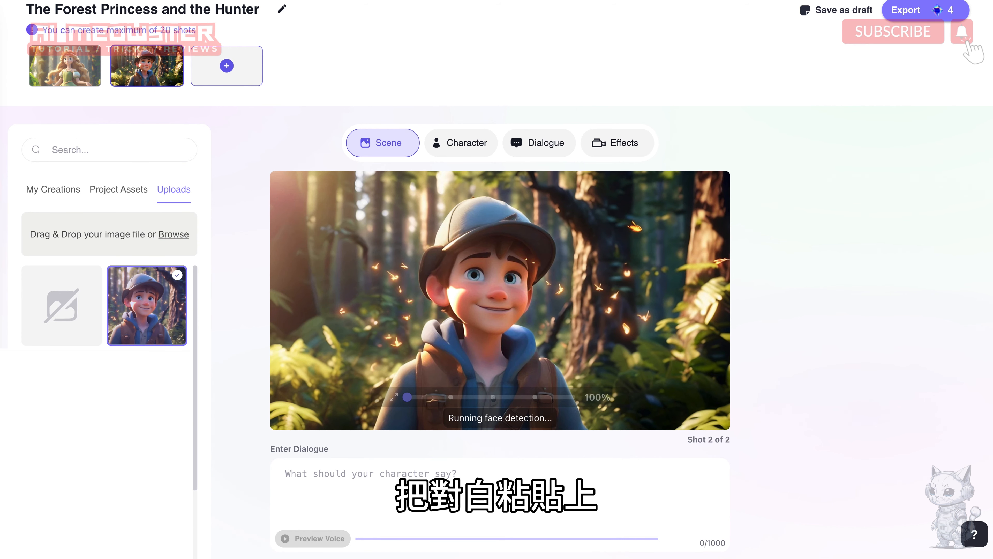
click(321, 479)
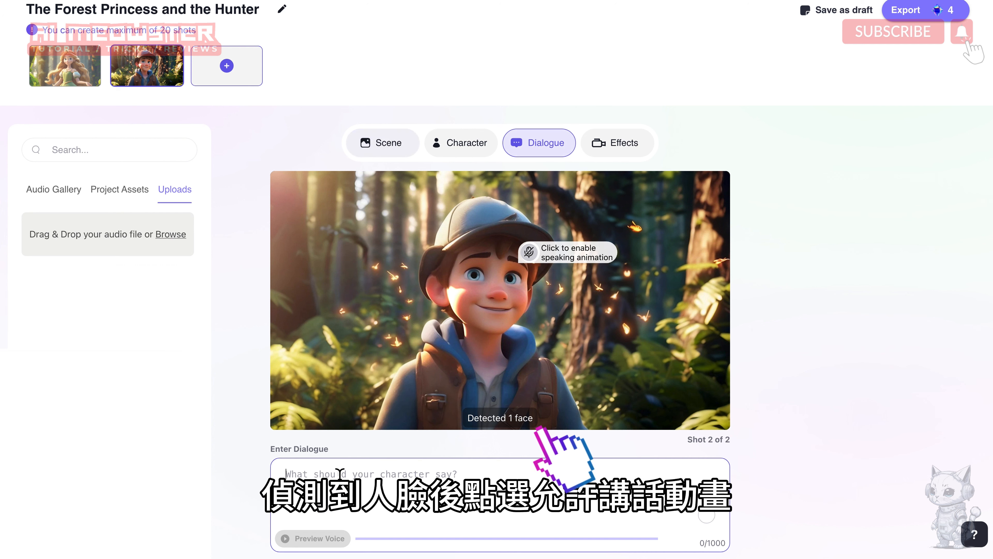
text(Who said that?)
click(529, 252)
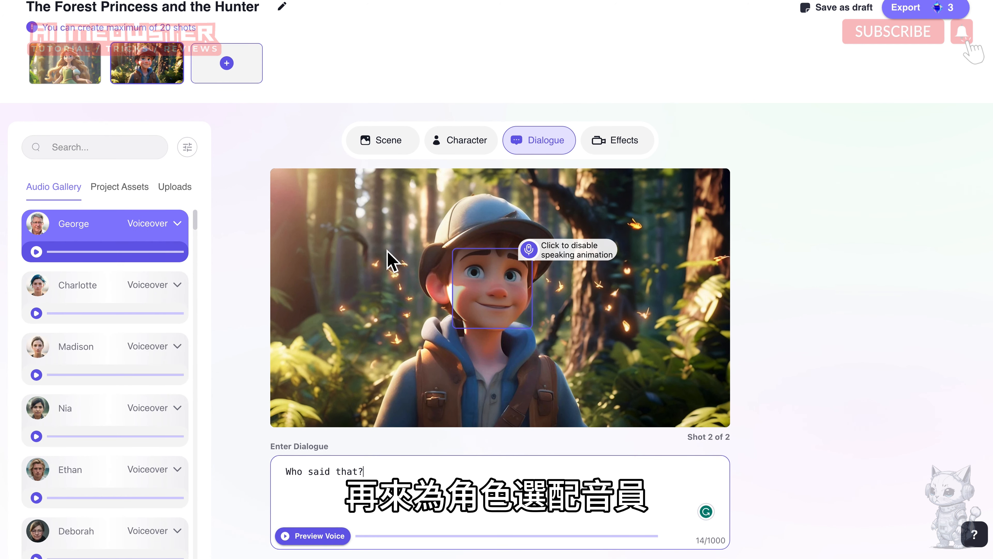
Filter the audio gallery to Masculine and Young voices and assign the Daniel voice to the hunter shot.
click(188, 147)
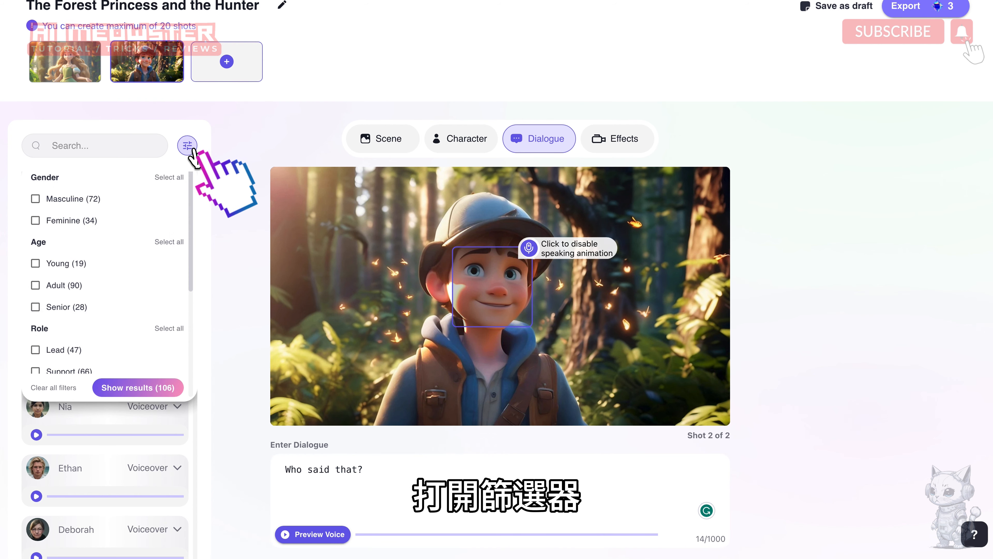
click(35, 199)
click(35, 263)
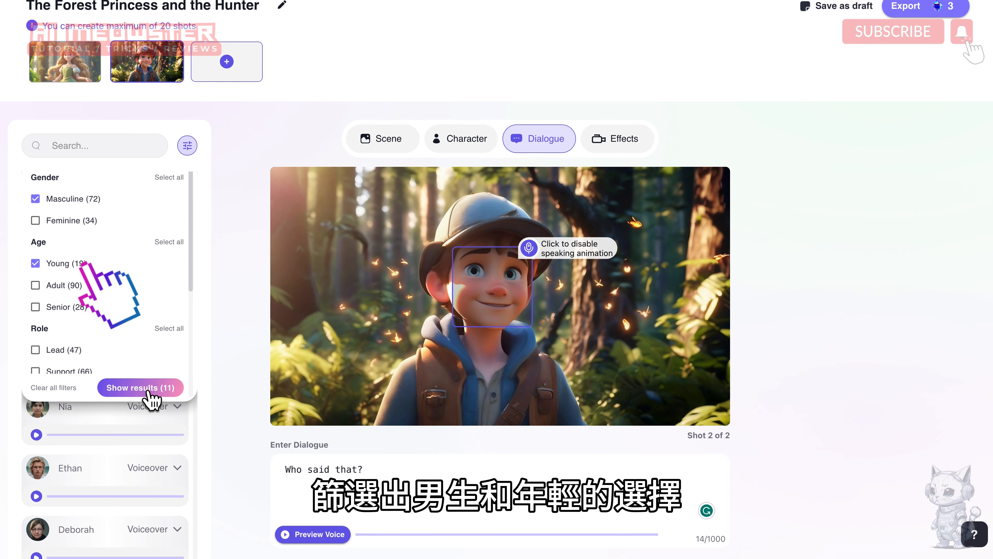
click(140, 387)
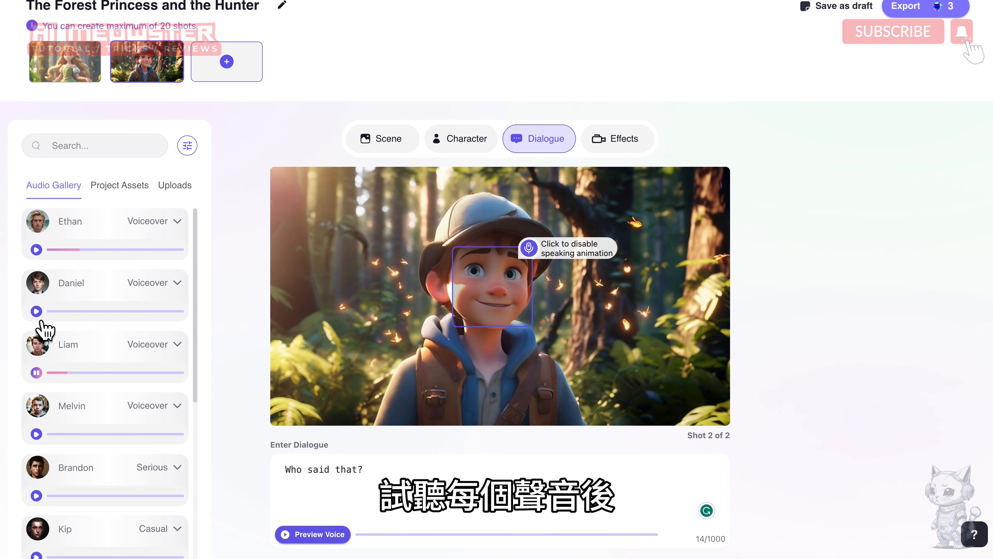
click(37, 311)
click(104, 290)
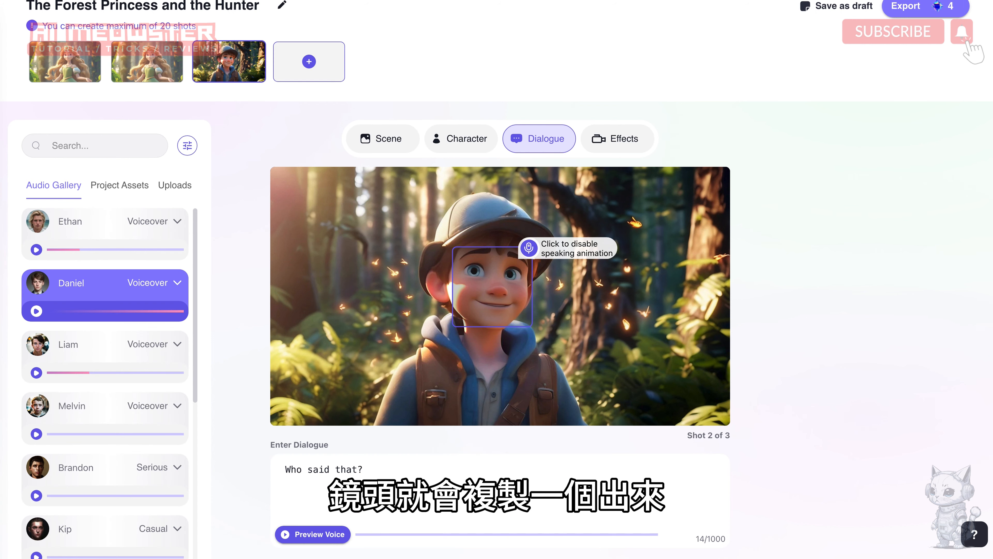
Change the duplicated princess shot's dialogue to "Hello, I'm Princess Aria. What brings you to the forest?" and move it behind the hunter shot.
click(140, 71)
triple_click(399, 471)
text(Hello, I'm Princess Aria. What brings you to the forest?)
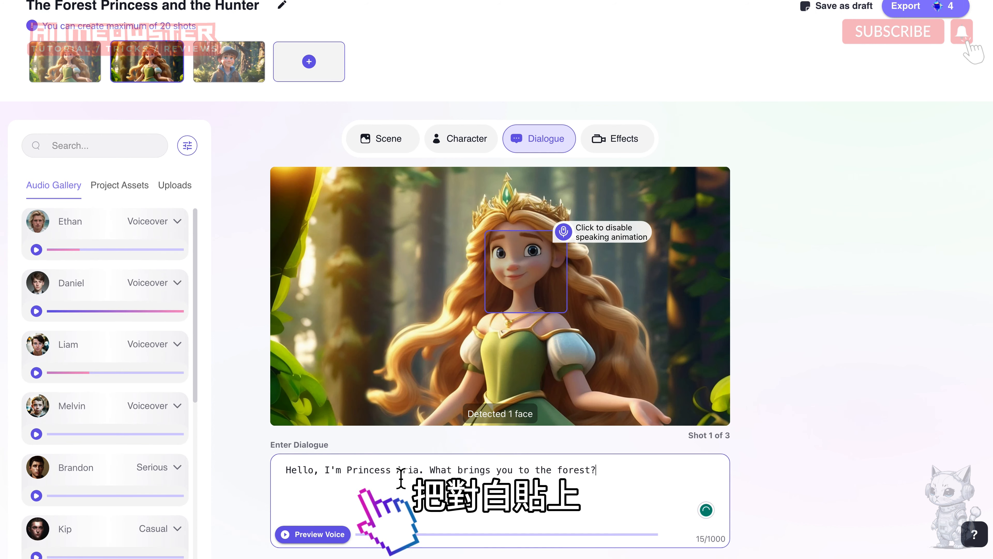
drag(133, 66, 191, 66)
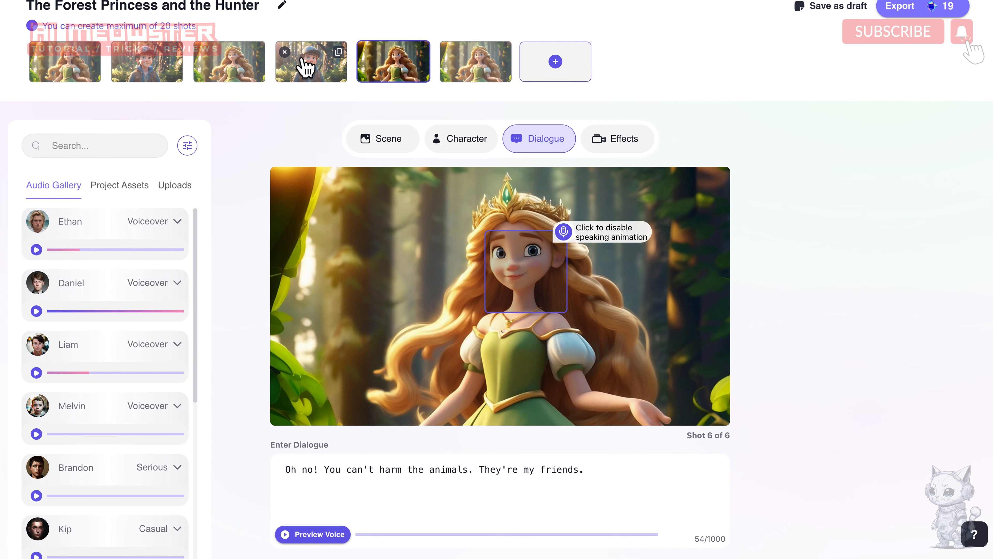
click(300, 65)
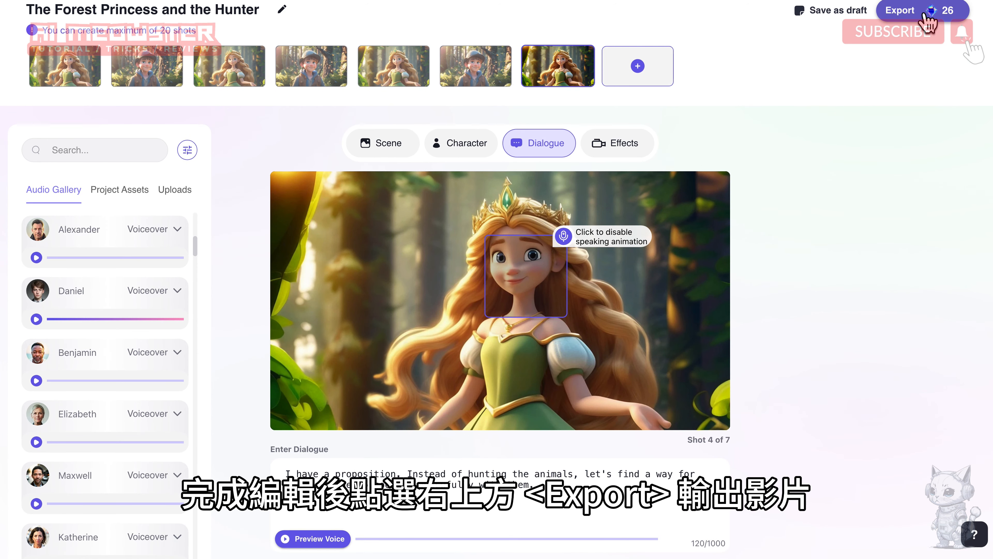
Check the export cost and export the story as a video titled "The Forest Princess and the Hunter".
mouse_move(932, 17)
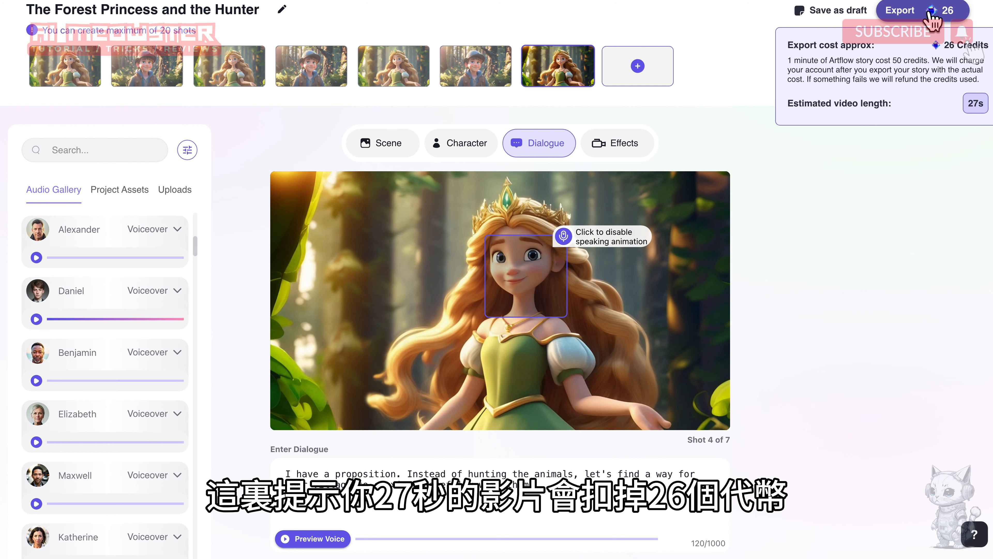
click(933, 14)
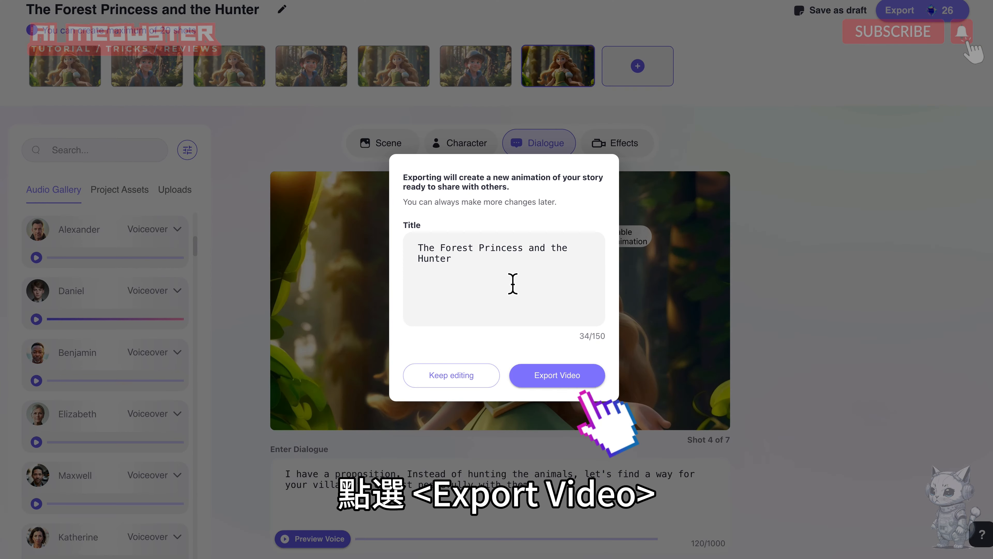
click(563, 381)
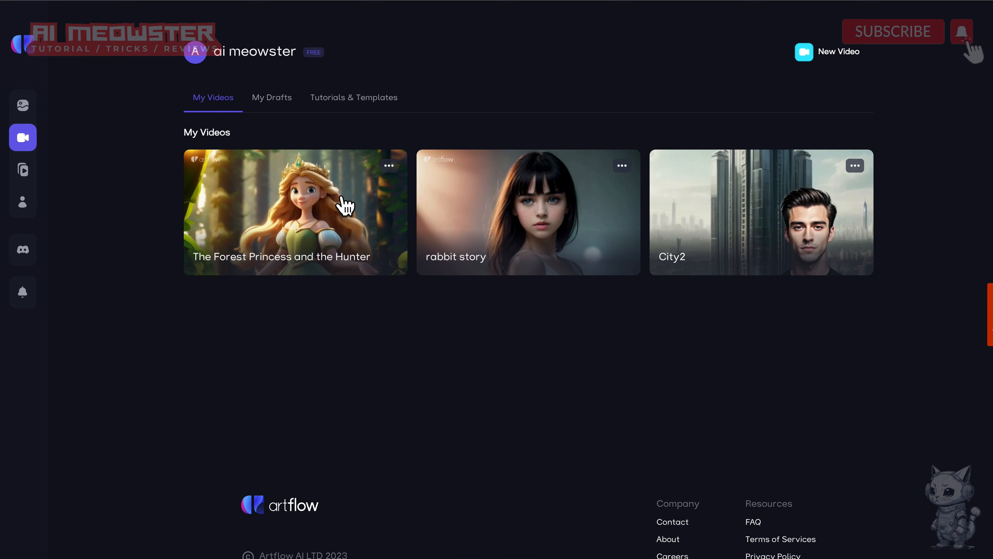
Open the exported "The Forest Princess and the Hunter" video and show its download options.
click(344, 203)
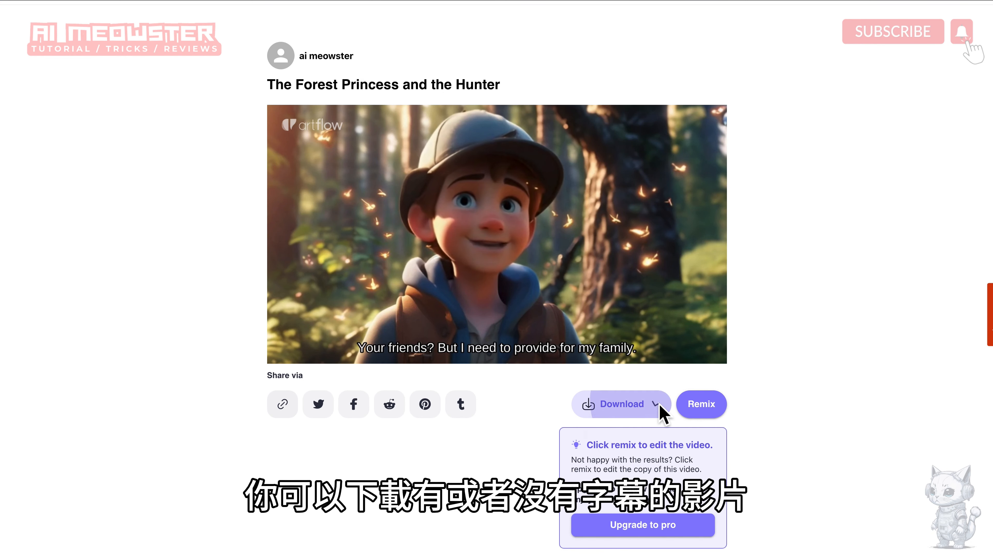
click(657, 405)
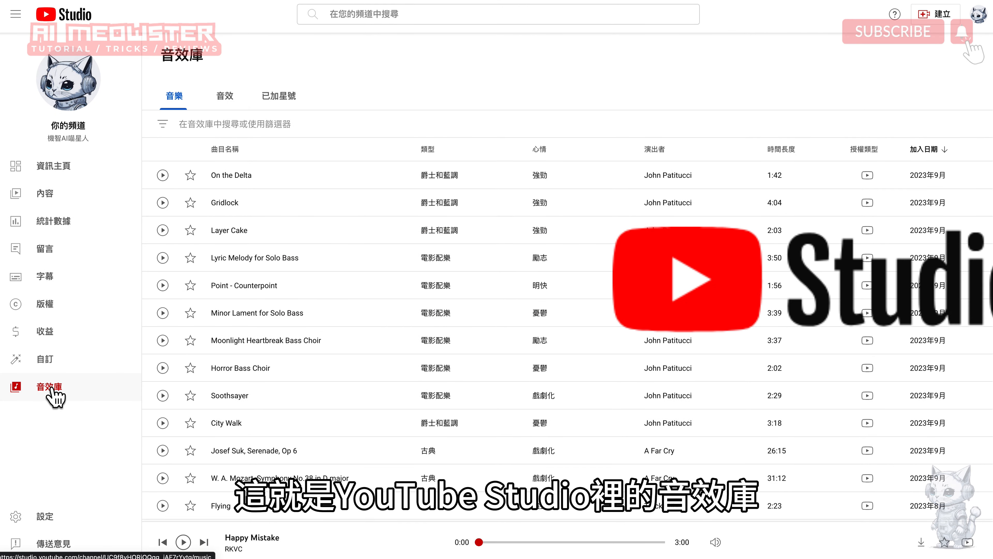
Filter the audio library's music by the 兒童 (Children) genre and preview a track from the filtered list.
click(163, 124)
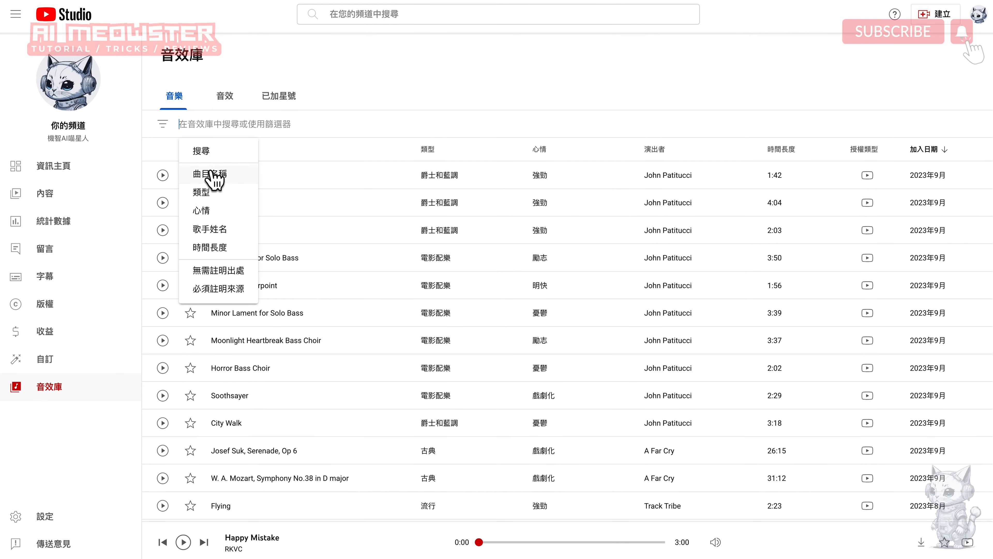
click(228, 198)
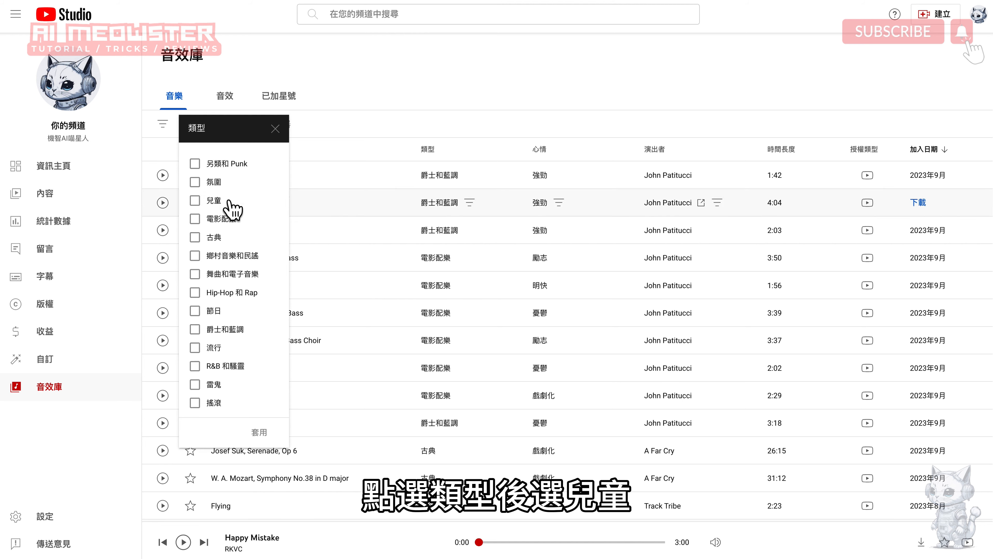
click(215, 202)
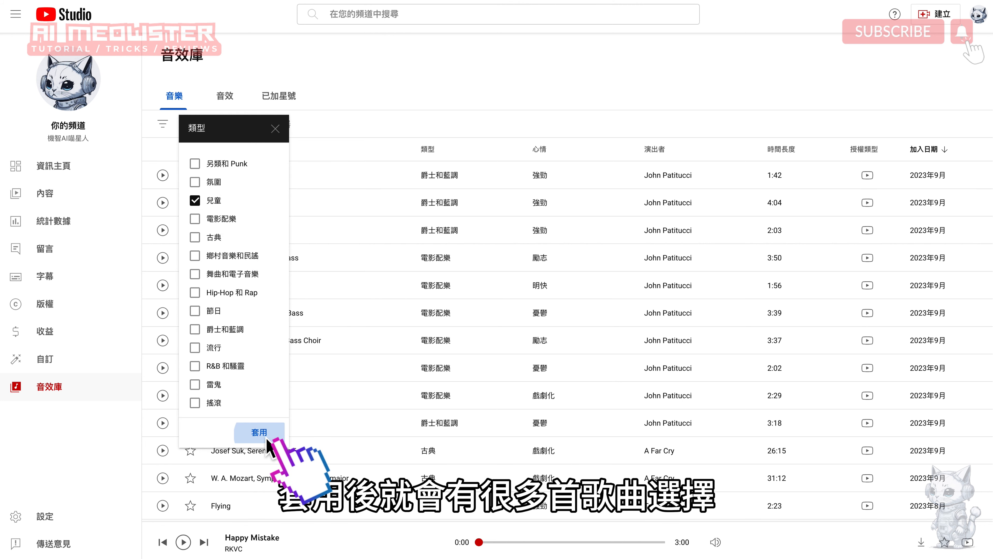
click(267, 439)
scroll(453, 378, down, 10)
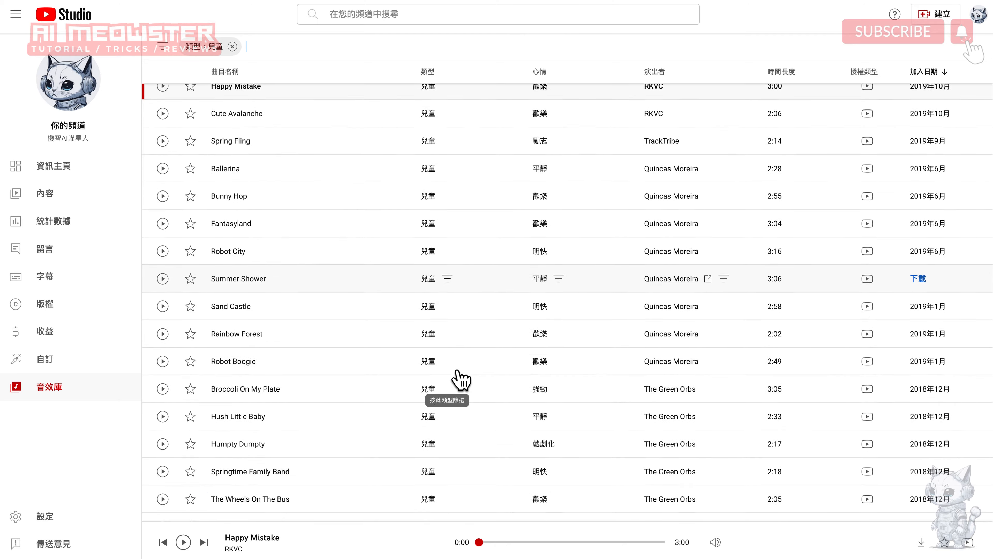
click(162, 406)
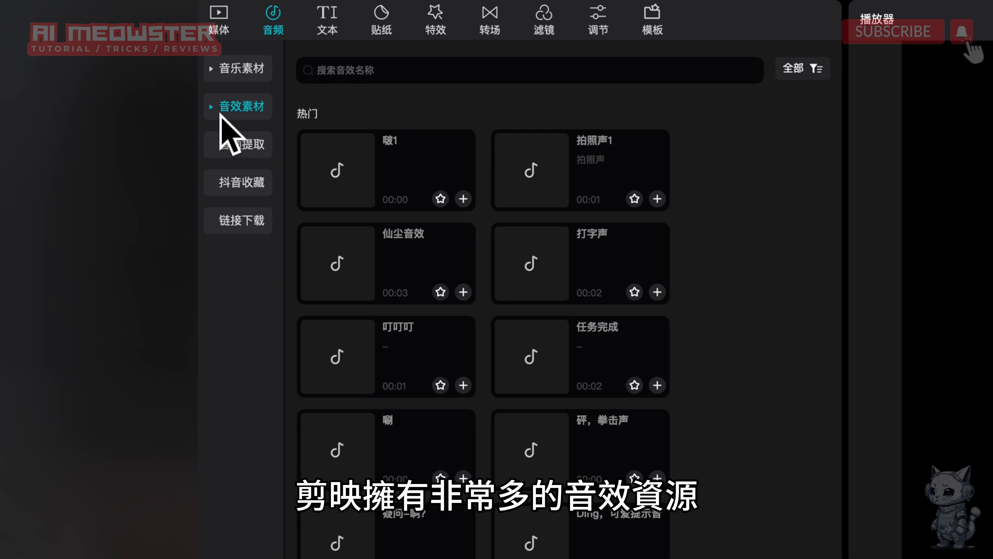
Switch to JianyingPro and browse the 悬疑 (suspense) and 打斗 (fight) categories of the sound effect library.
click(220, 113)
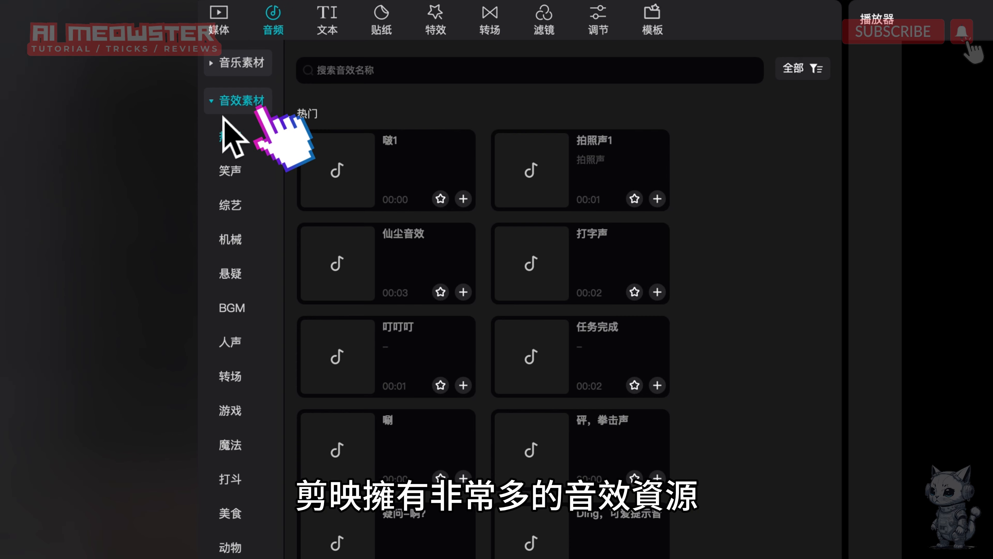
scroll(276, 362, down, 2)
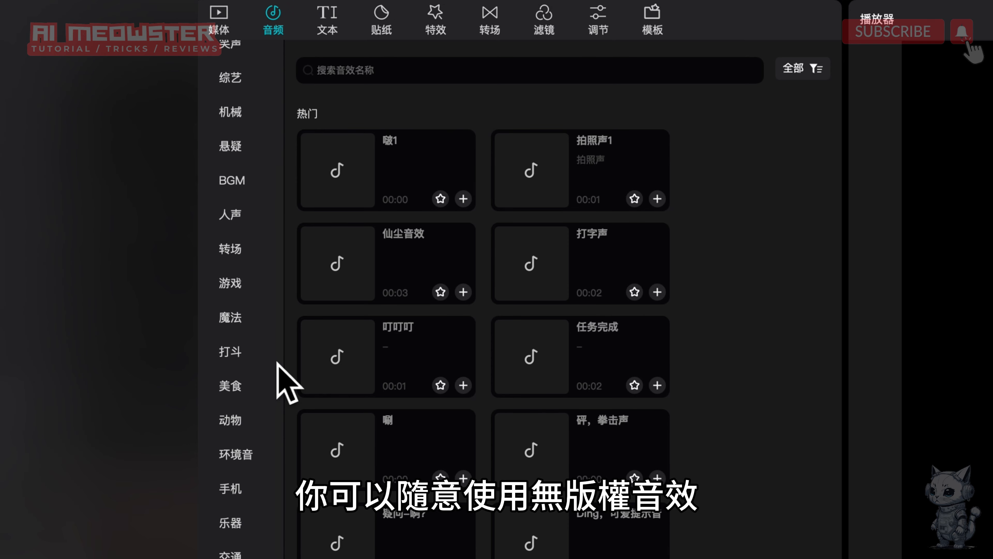
click(239, 151)
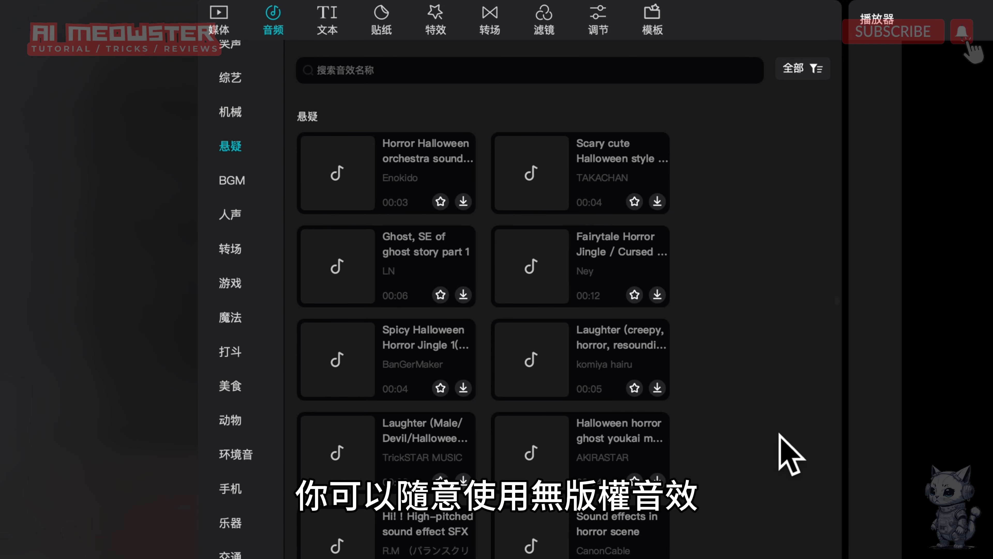
scroll(790, 454, down, 20)
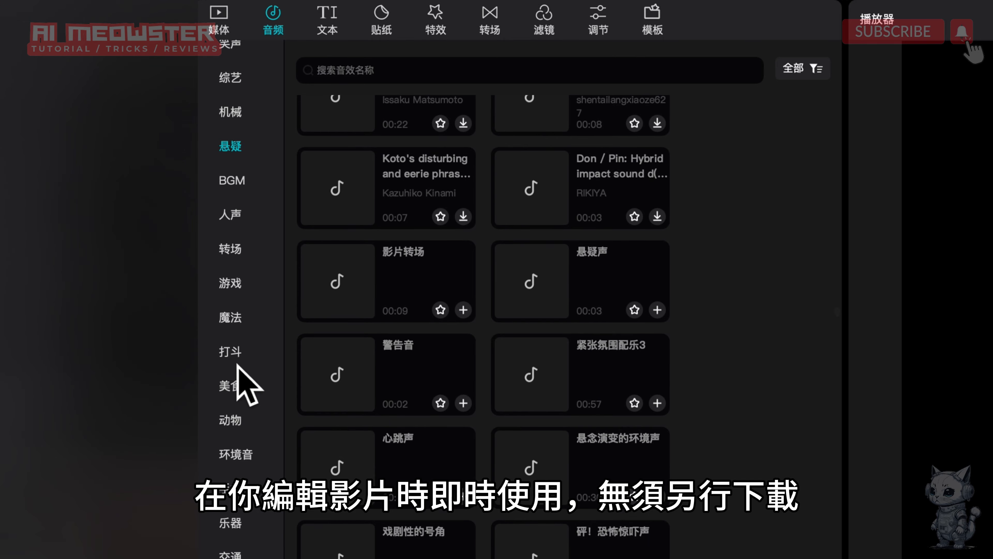
click(237, 361)
scroll(687, 454, down, 12)
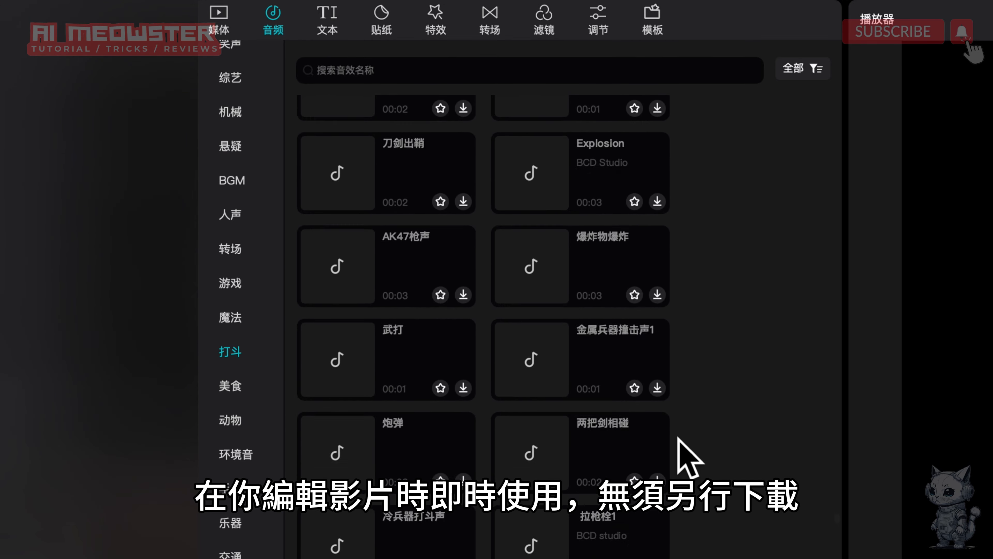
scroll(687, 456, down, 10)
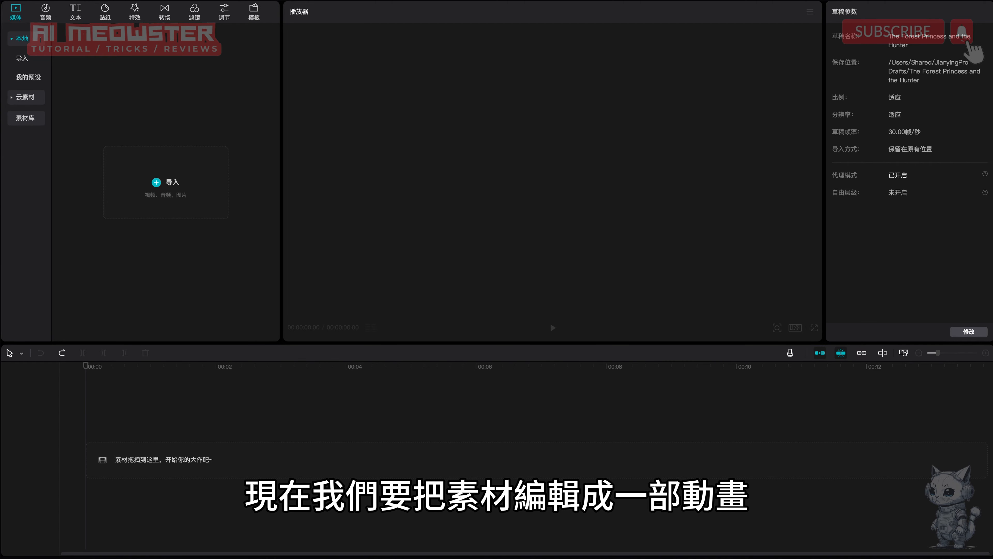
Import the four animation clips, the ElevenLabs narration, the "05 artflow_4 result.mp4" video and the Rainbow Forest music into the project media.
drag(208, 219, 161, 209)
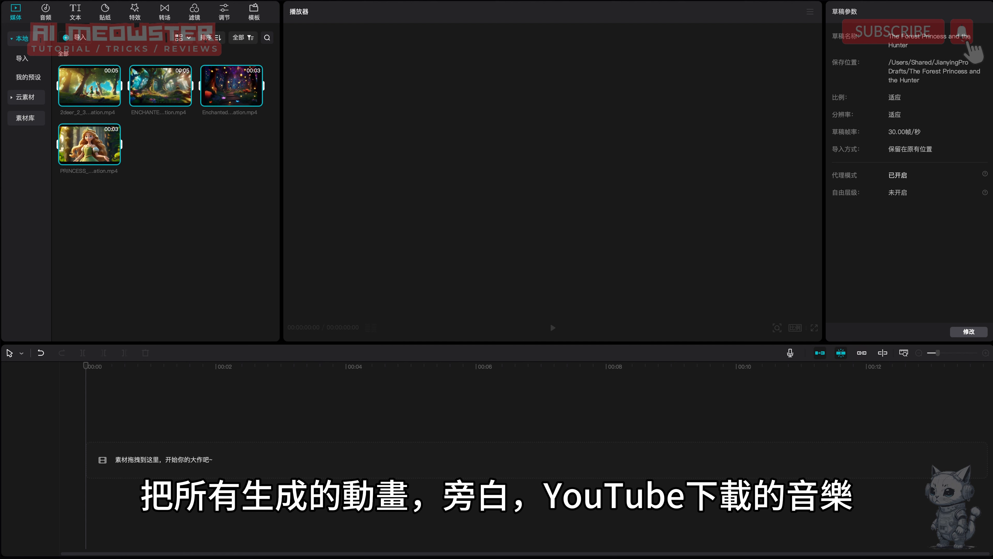
drag(234, 274, 150, 251)
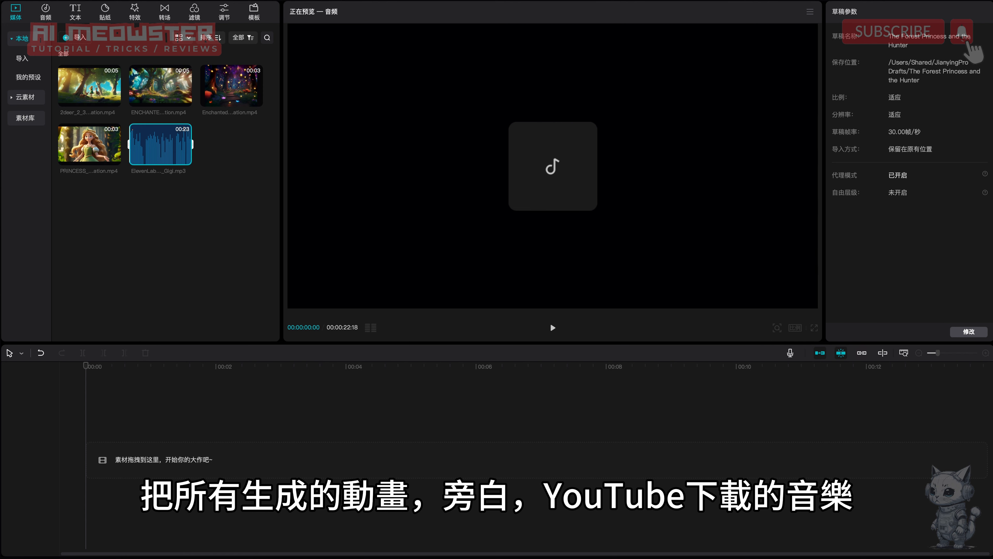
drag(2, 176, 218, 228)
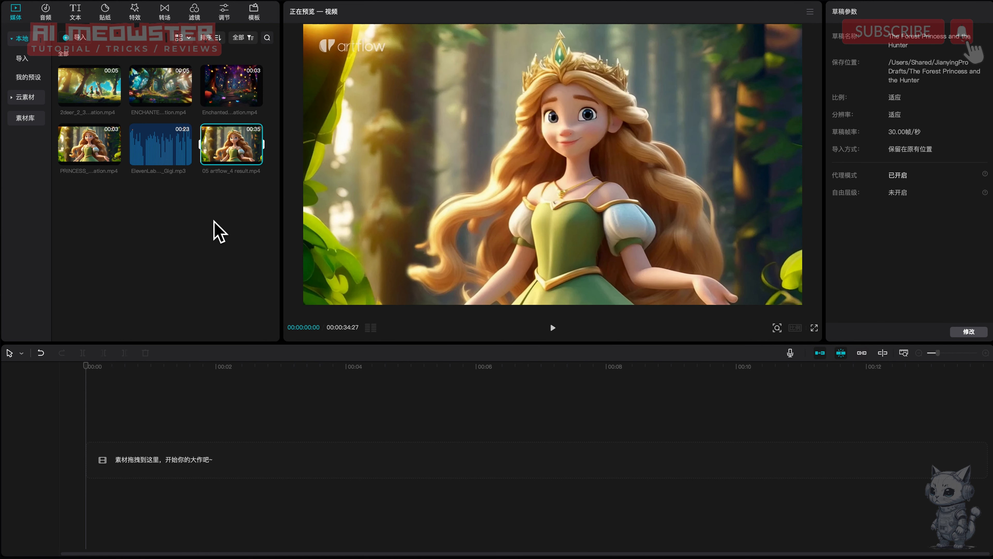
drag(2, 321, 189, 304)
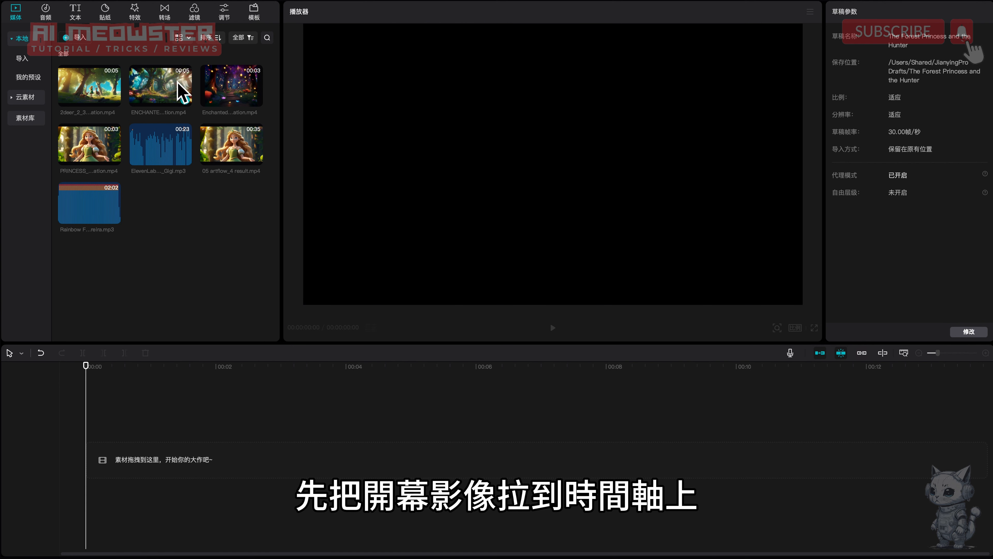
Place the ENCHANTED_FOREST day clip at the start of the timeline and set the project aspect ratio to 16:9.
drag(182, 88, 96, 465)
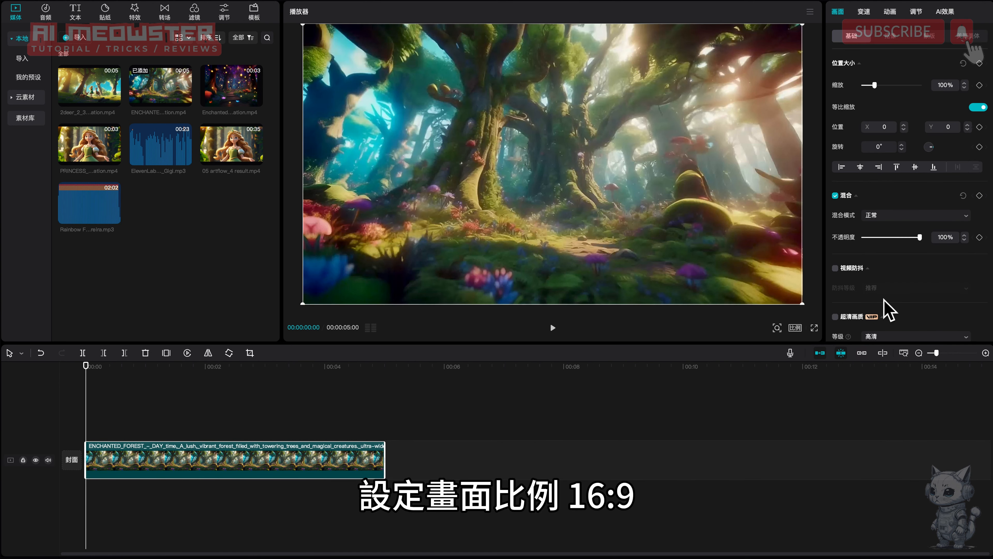
click(795, 327)
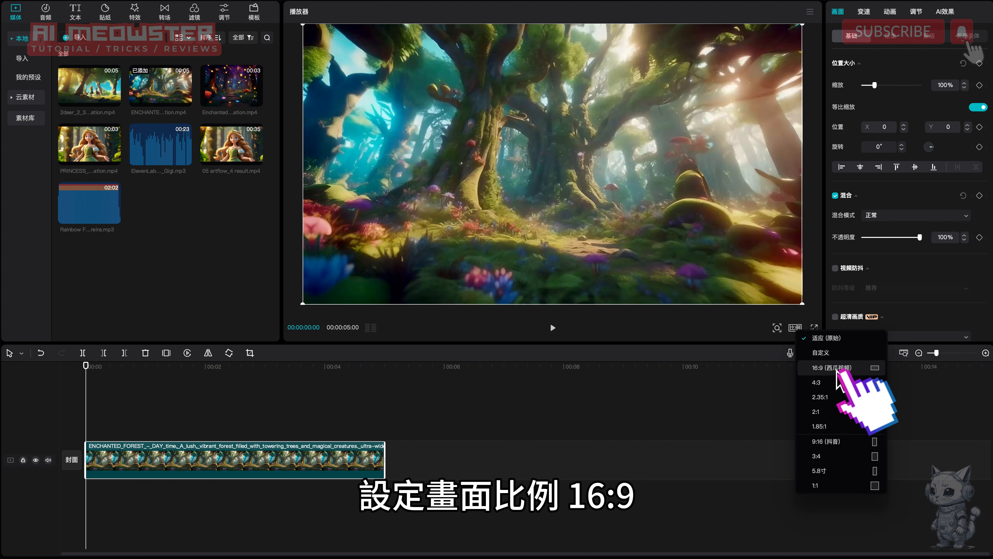
click(837, 369)
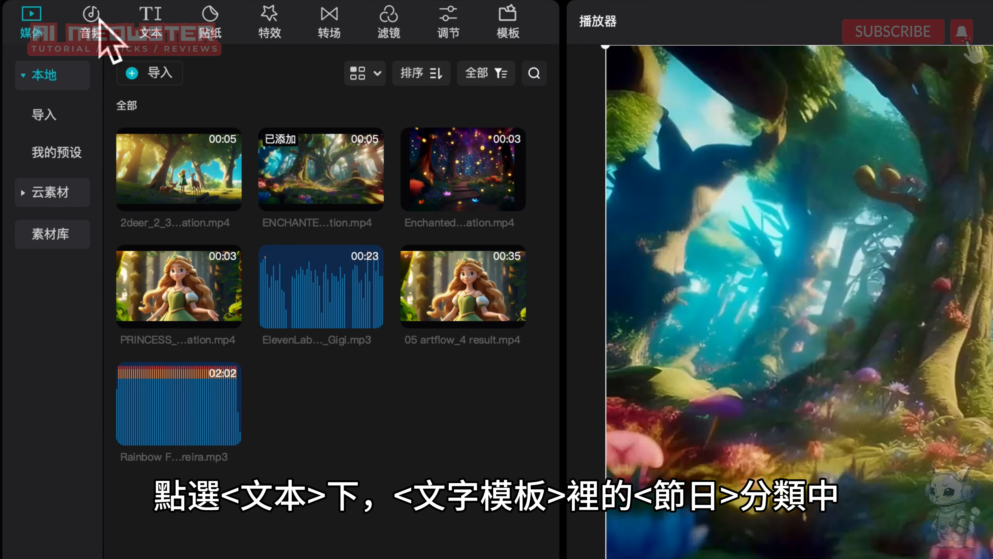
Add the golden "Princess Wonderland" text template from the 节日 (festival) category at the start of the timeline.
click(147, 22)
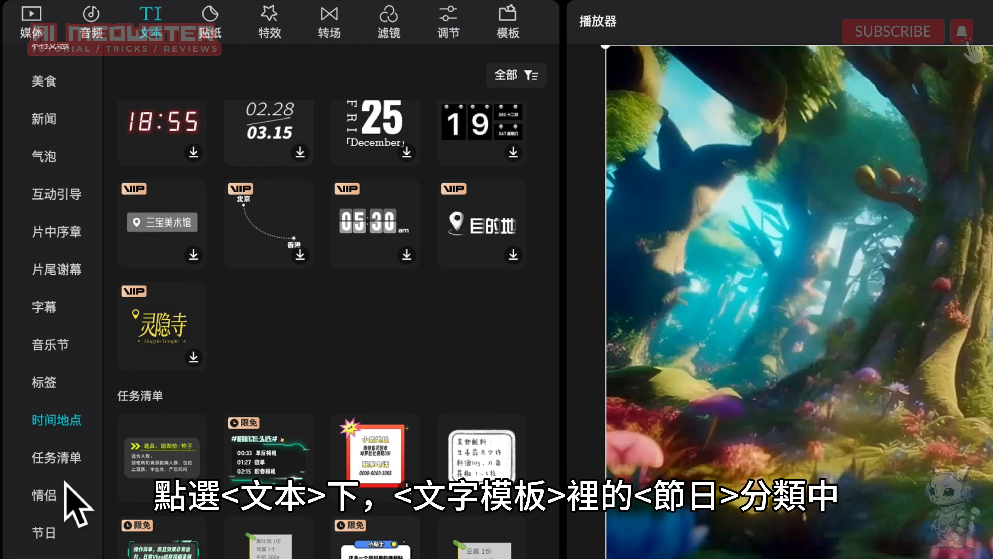
click(55, 536)
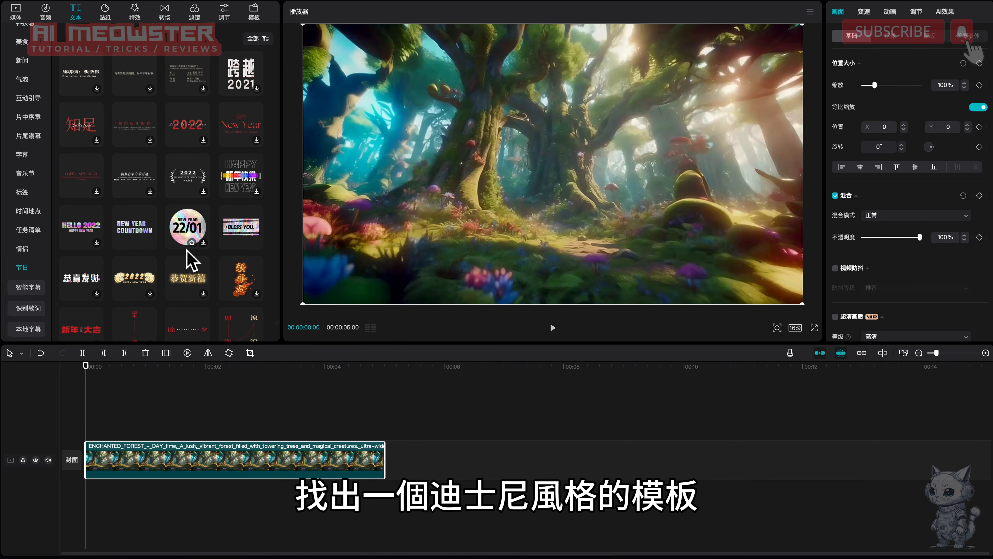
scroll(188, 243, down, 3)
click(141, 204)
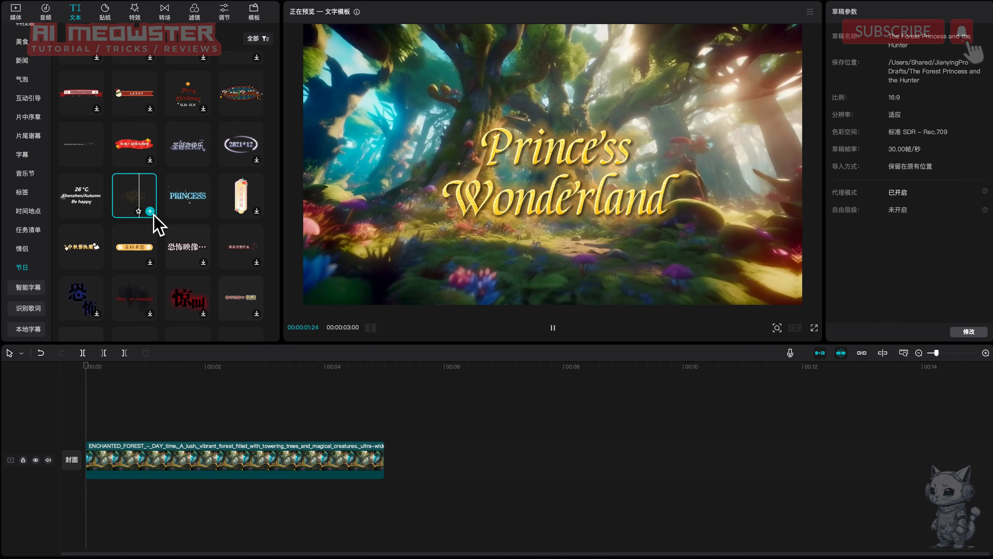
click(150, 211)
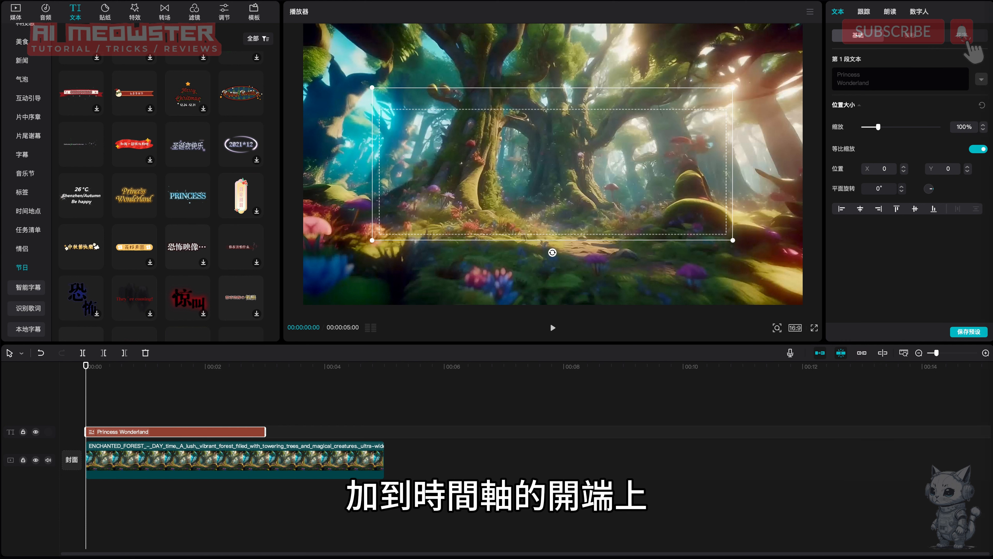
Replace the title text with "The Forest Princess and the Hunter" and play the title back from the start.
click(878, 77)
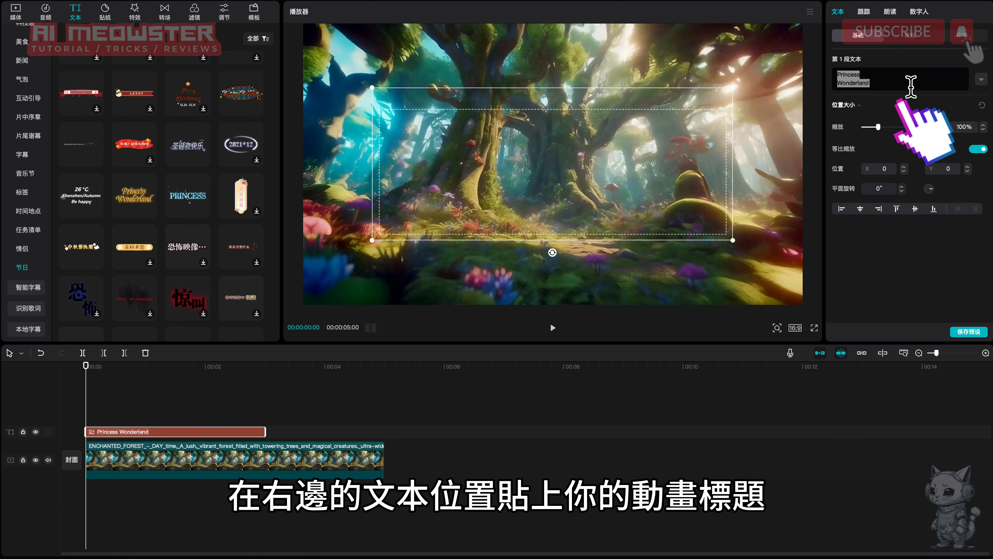
text(The Forest Princess and the Hunter)
drag(86, 370, 66, 371)
key(space)
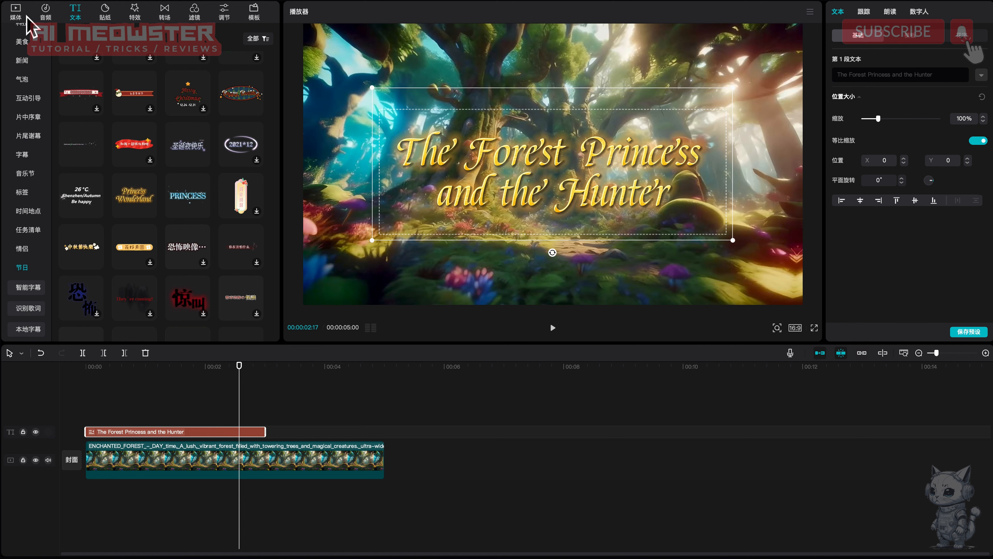
Place the ElevenLabs narration right after the title and append the deer and princess clips behind the opening forest clip.
click(15, 11)
drag(160, 153, 264, 494)
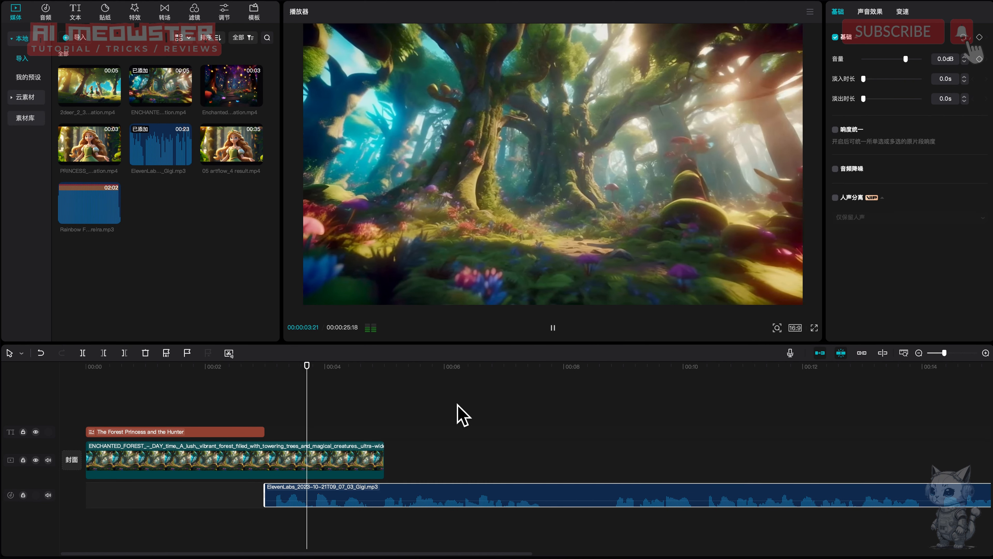
click(89, 144)
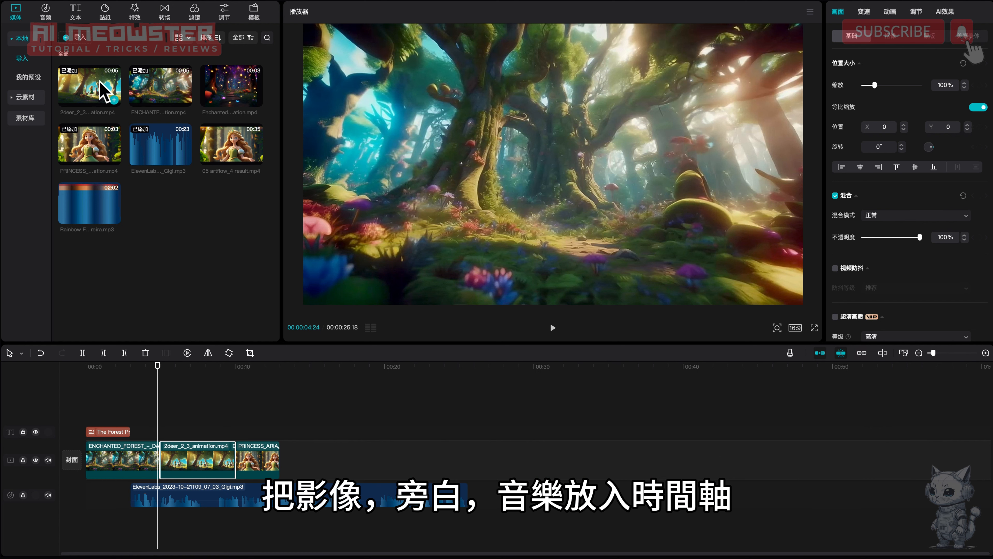
Shift the narration earlier so it starts during the title, and add the hunter clip behind the princess clip while playing back.
drag(242, 501, 215, 501)
key(space)
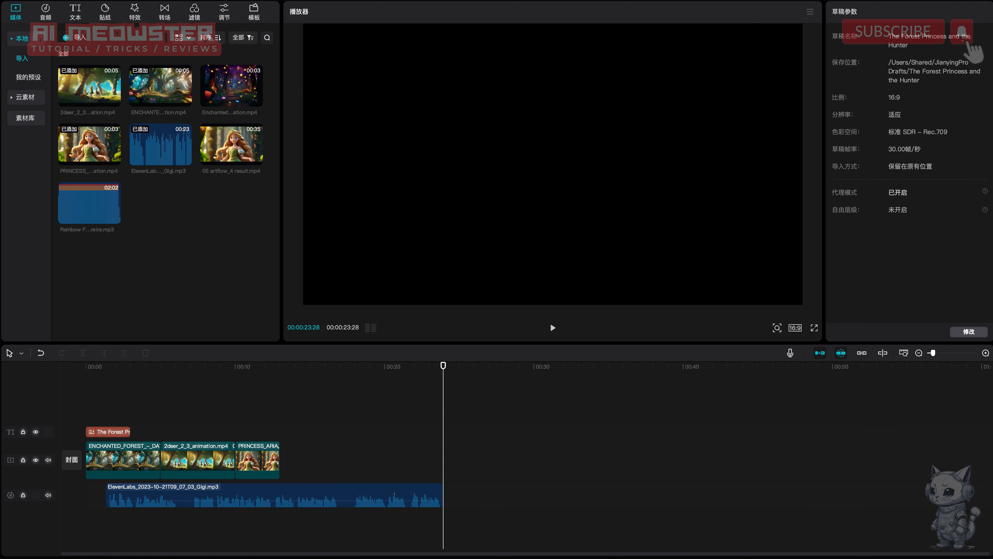
drag(262, 264, 313, 458)
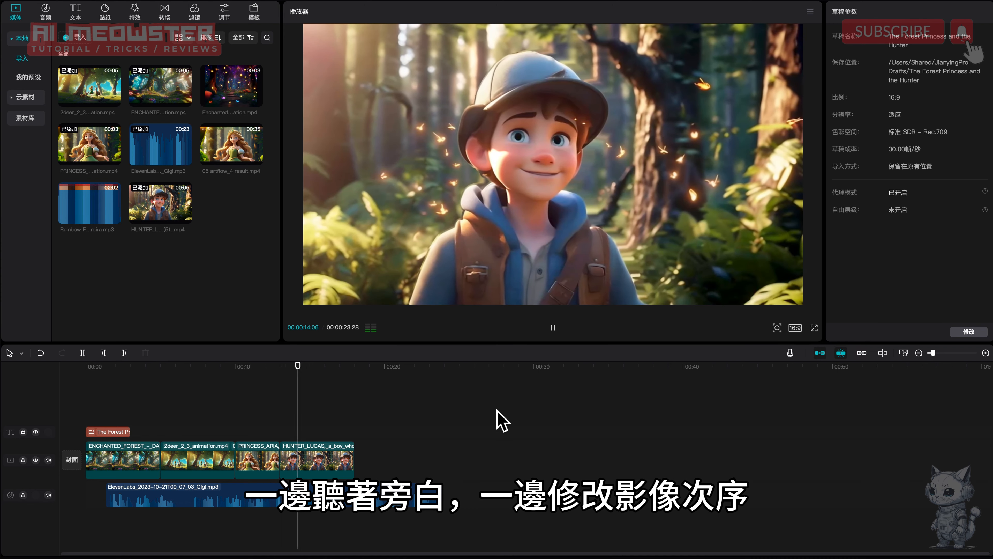
key(space)
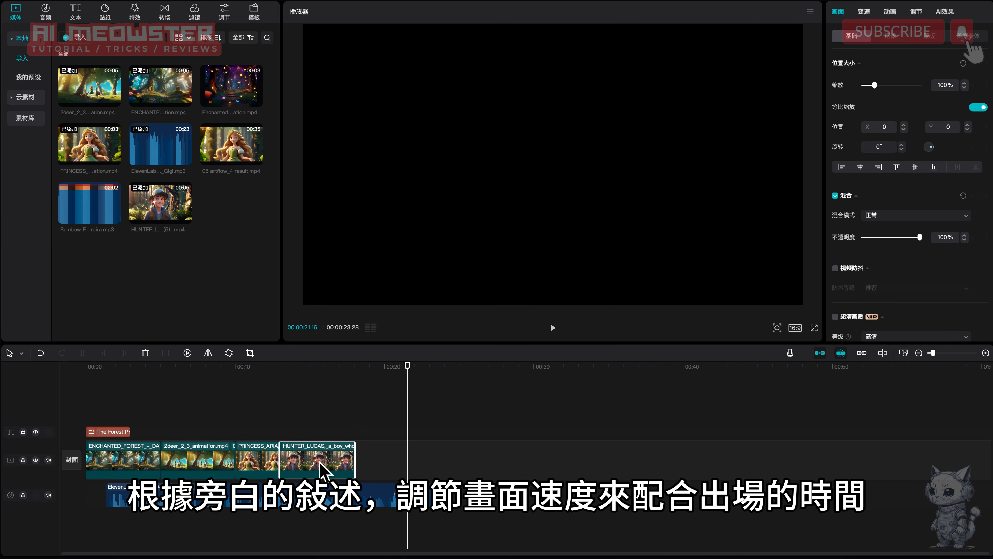
Move the deer clip behind the hunter clip and set clip speeds to 0.5x for the princess, 0.7x for the opening forest and 0.9x for the deer.
click(864, 12)
drag(855, 80, 847, 81)
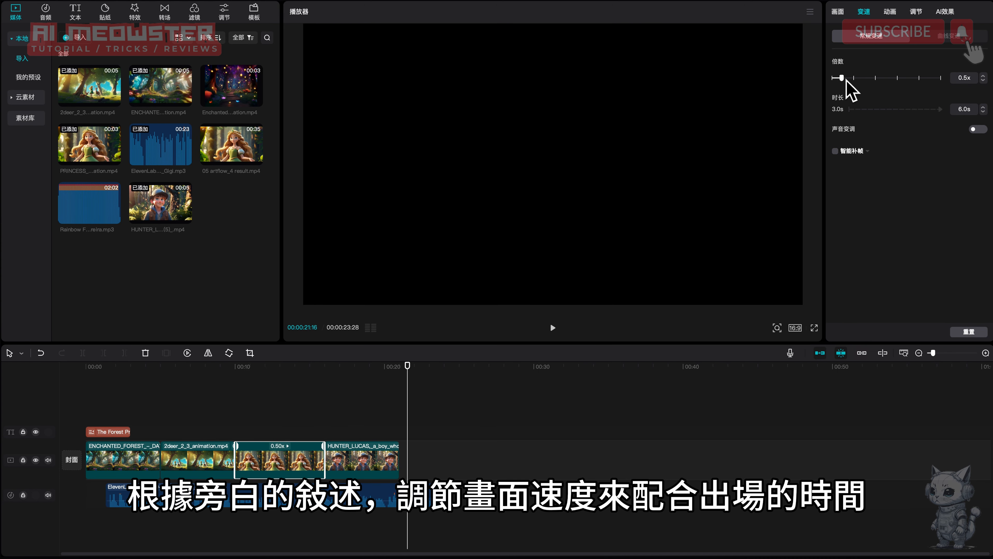
drag(206, 468, 381, 472)
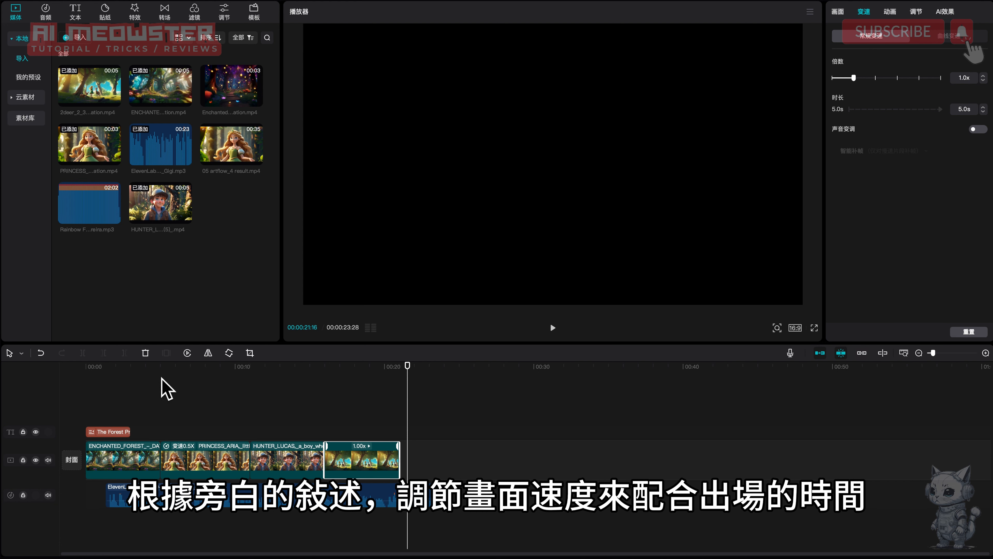
click(146, 462)
drag(869, 78, 849, 82)
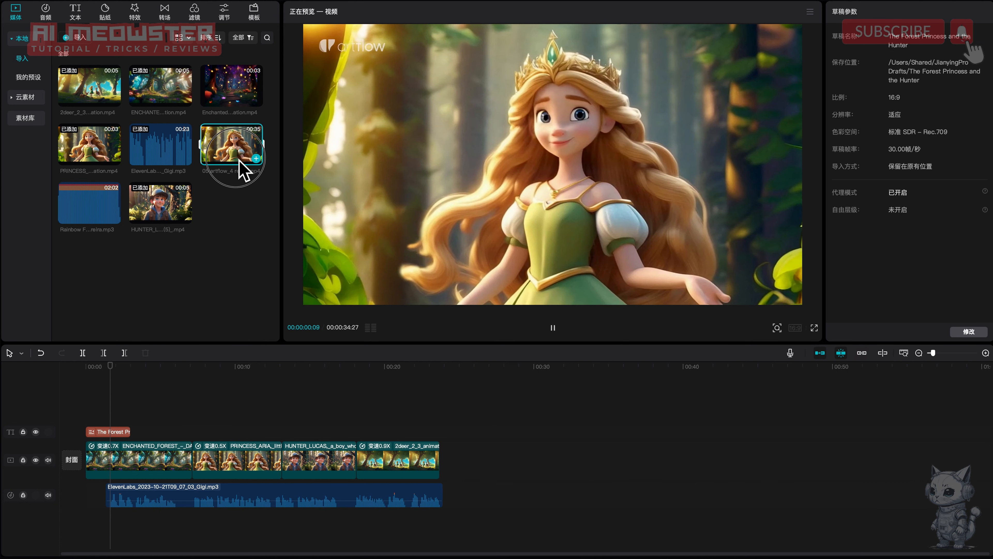
Append "05 artflow_4 result.mp4" to the video track and trim its unwanted artflow.ai ending, leaving 30 seconds.
drag(238, 170, 444, 470)
click(888, 368)
drag(946, 462, 889, 462)
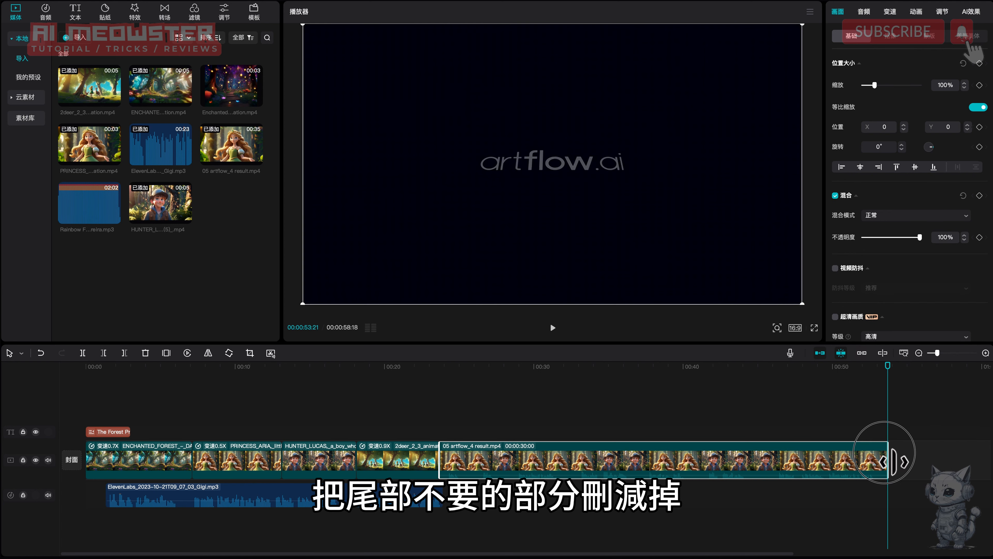
Set the sharpening of the opening forest clip to 27 and adjust its brightness.
click(142, 374)
click(148, 469)
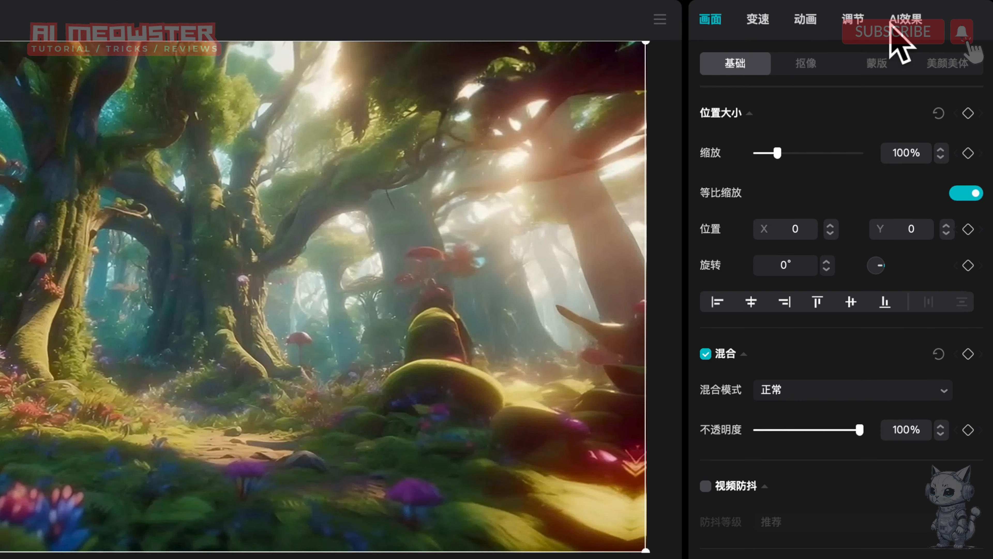
click(852, 19)
scroll(861, 426, down, 5)
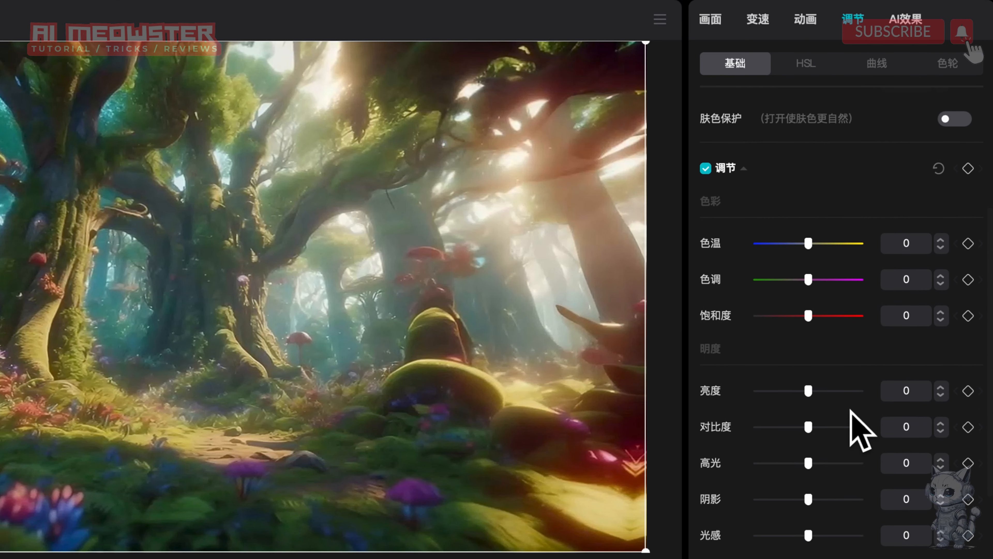
scroll(851, 410, down, 4)
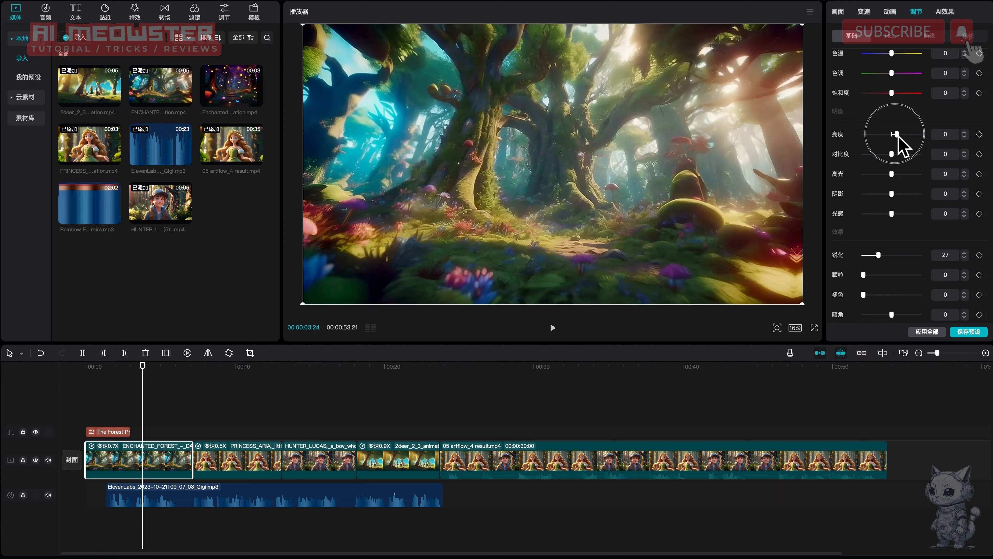
drag(819, 242, 817, 243)
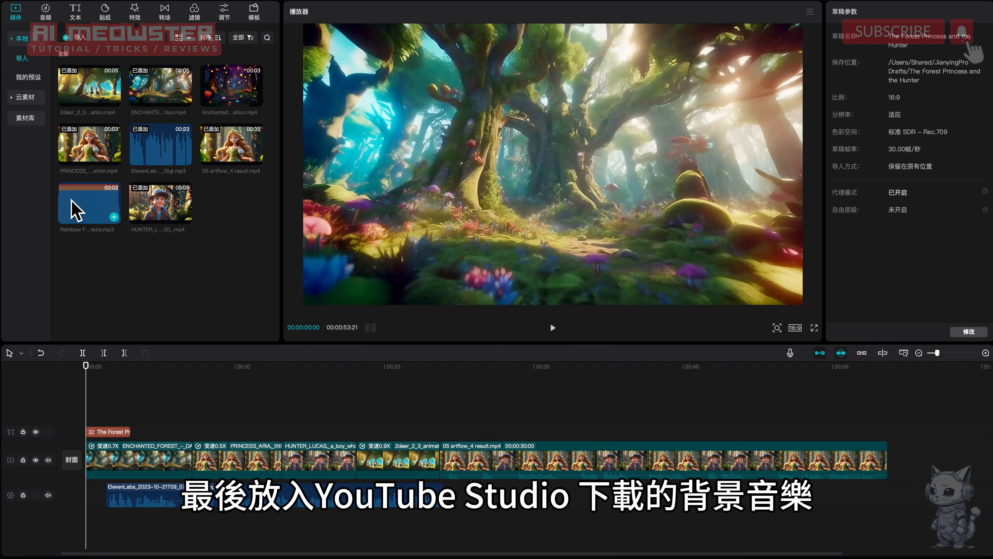
Place the Rainbow Forest music on a new audio track from the film's start and lower its volume to -7.9 dB.
click(87, 213)
drag(96, 211, 78, 528)
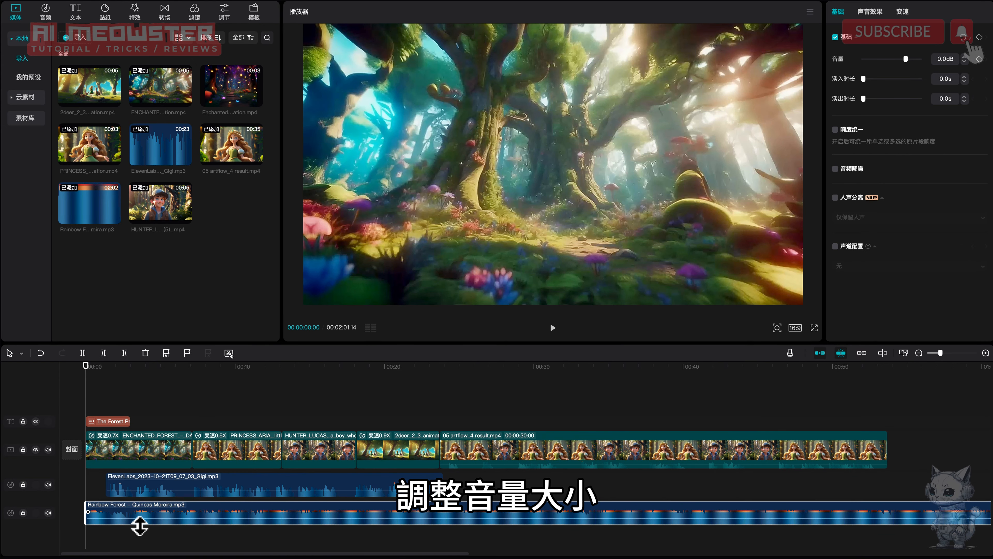
drag(139, 525, 139, 527)
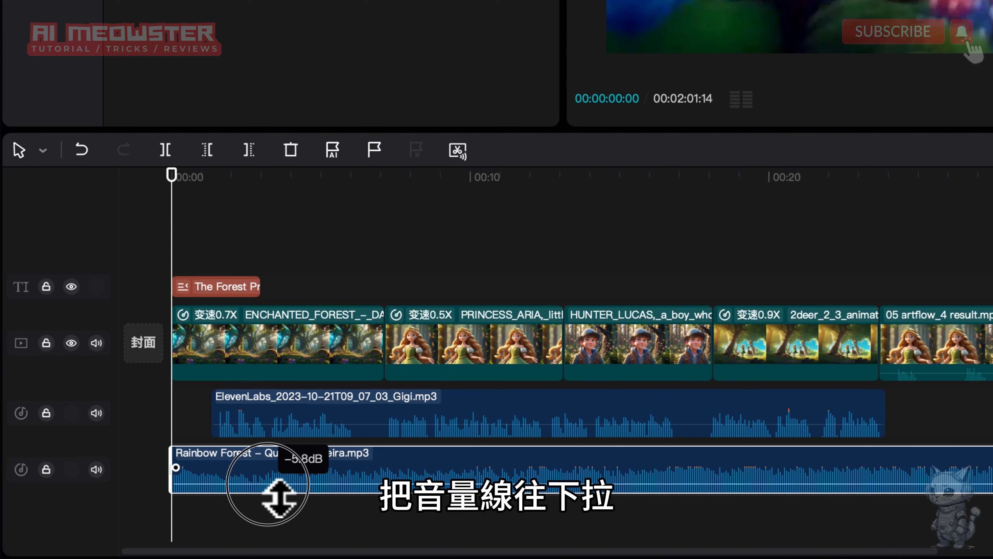
drag(279, 497, 277, 503)
key(space)
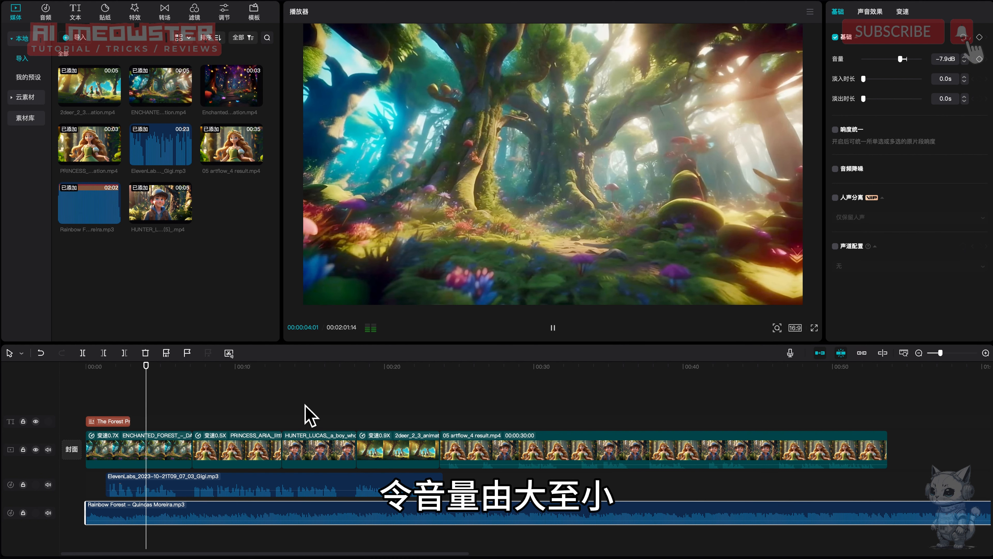
Add music volume keyframes at 00:00:01:10 and about a second after it, lowering the volume at the second keyframe.
click(106, 367)
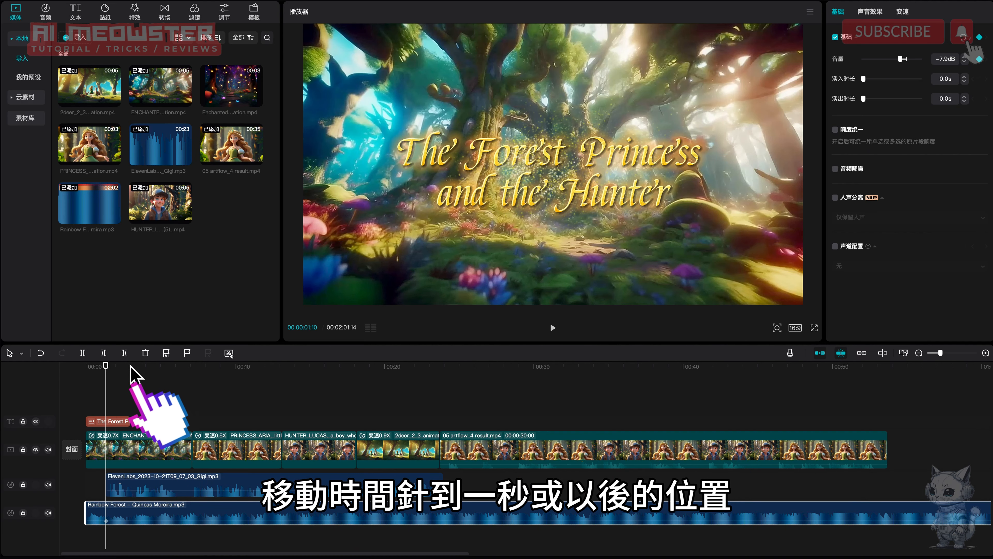
click(127, 366)
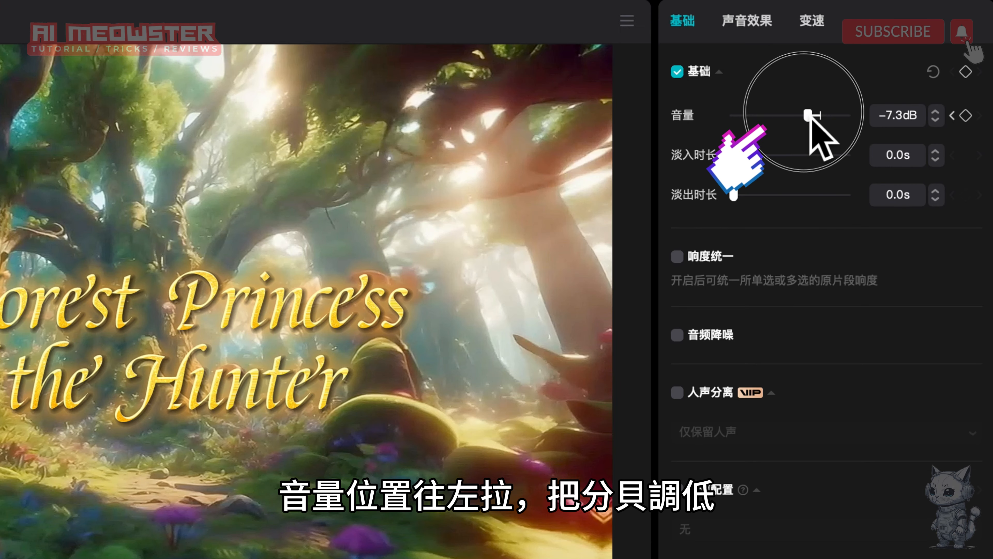
drag(901, 59, 898, 60)
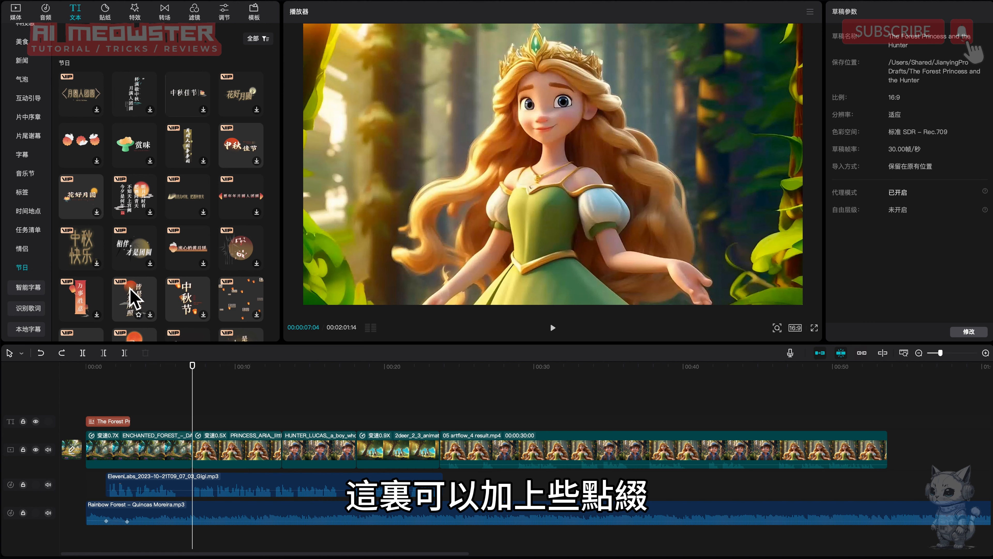
Find the parchment banner 开启魔幻之旅 among the 节日 text templates and add it at the start of the princess clip.
scroll(133, 300, down, 10)
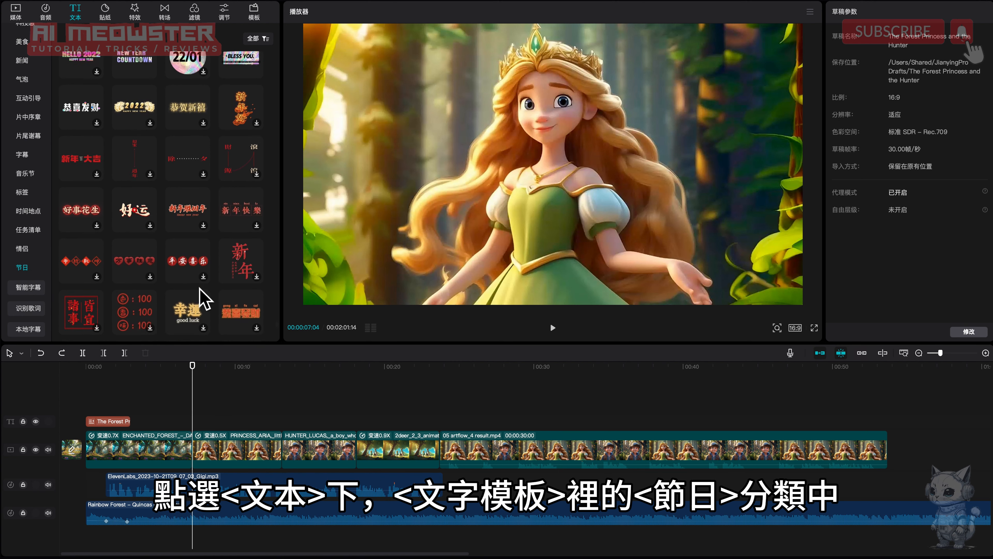
scroll(200, 290, up, 10)
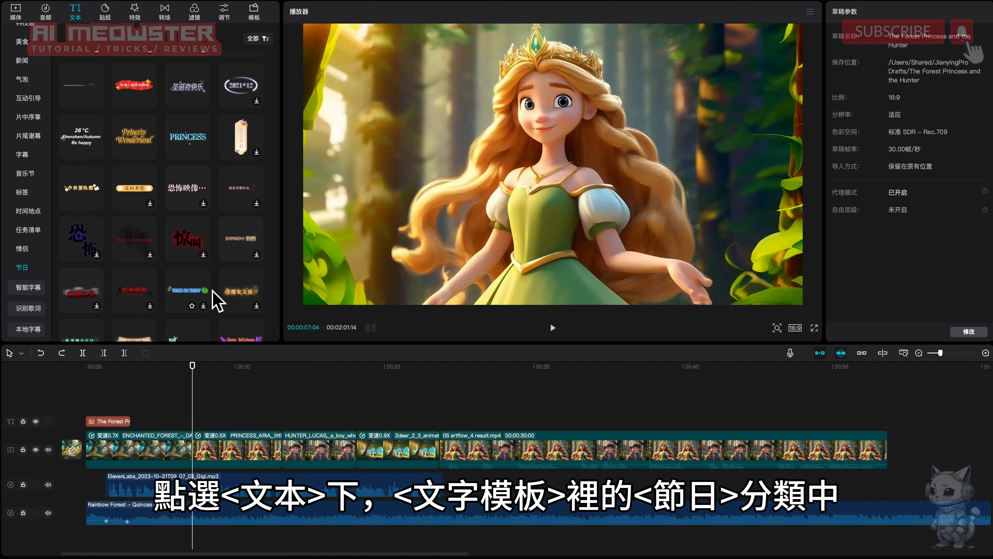
scroll(239, 280, down, 3)
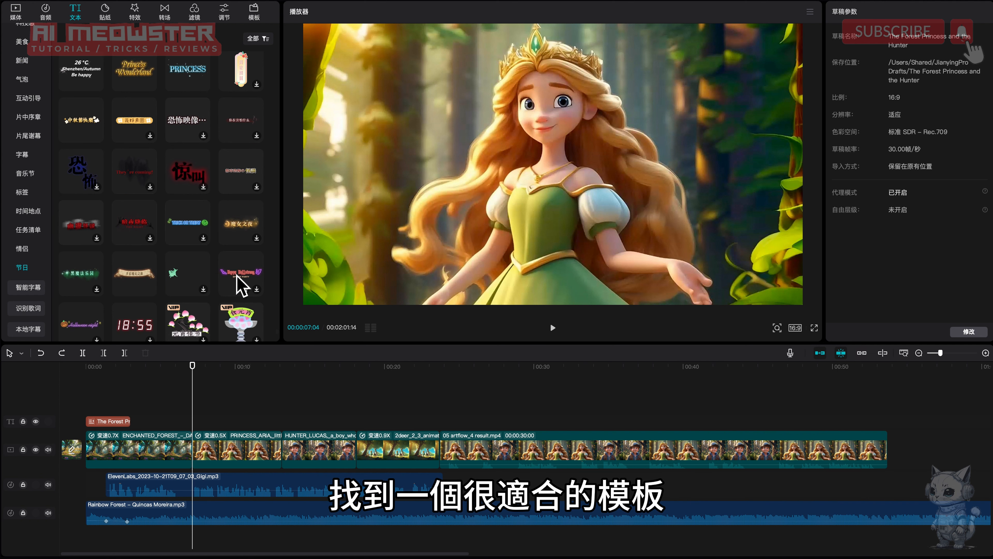
click(133, 241)
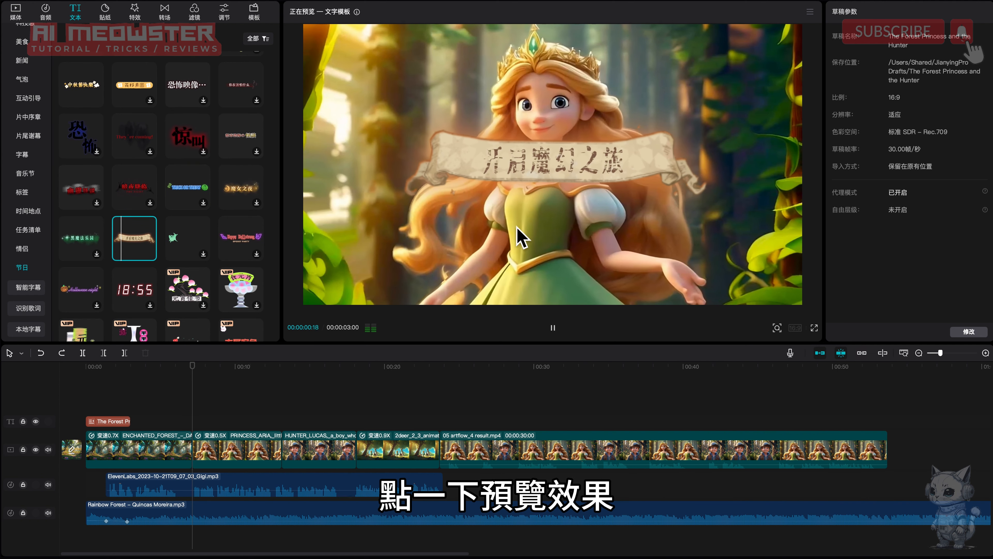
click(150, 254)
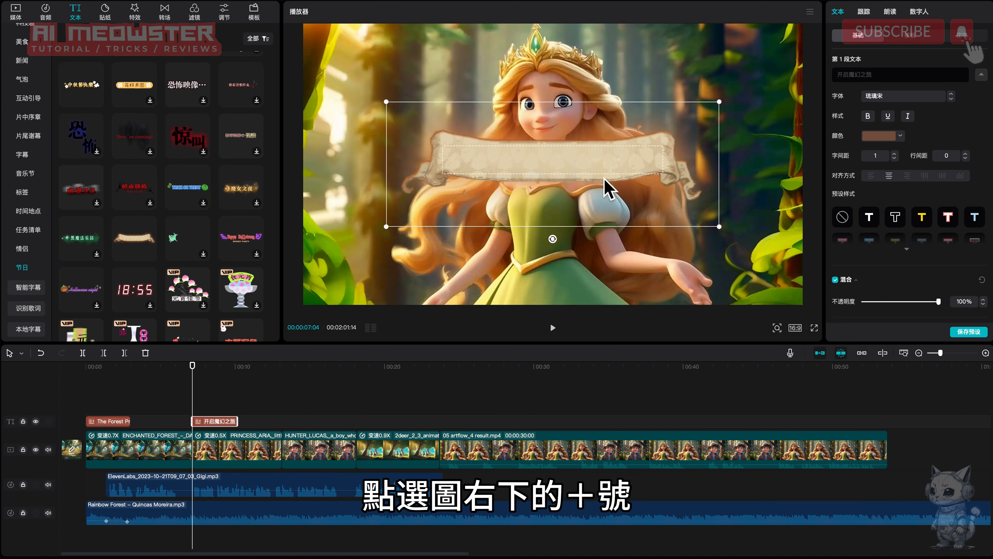
Move the parchment banner down below the princess's chest and replace its text with "Princess Aria".
drag(612, 193, 611, 270)
click(923, 75)
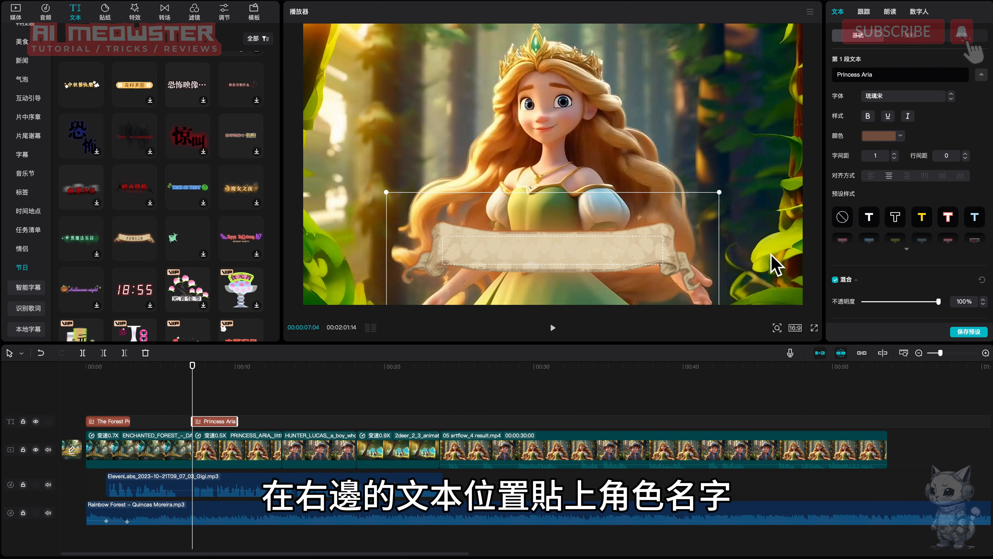
click(224, 376)
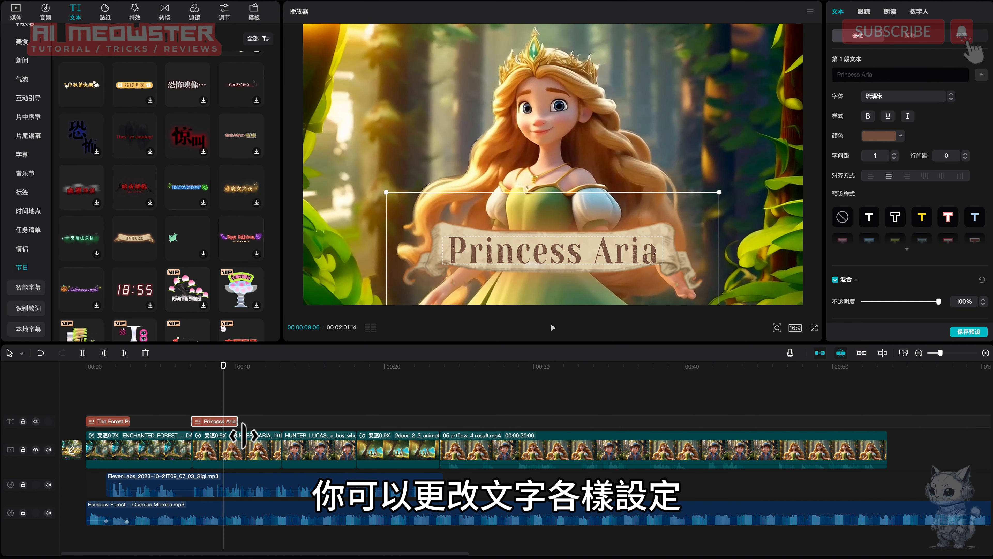
Give the "Princess Aria" banner a decorative script font and 80% scale, with a matching "Hunter Lucas" banner over the hunter clip.
click(949, 99)
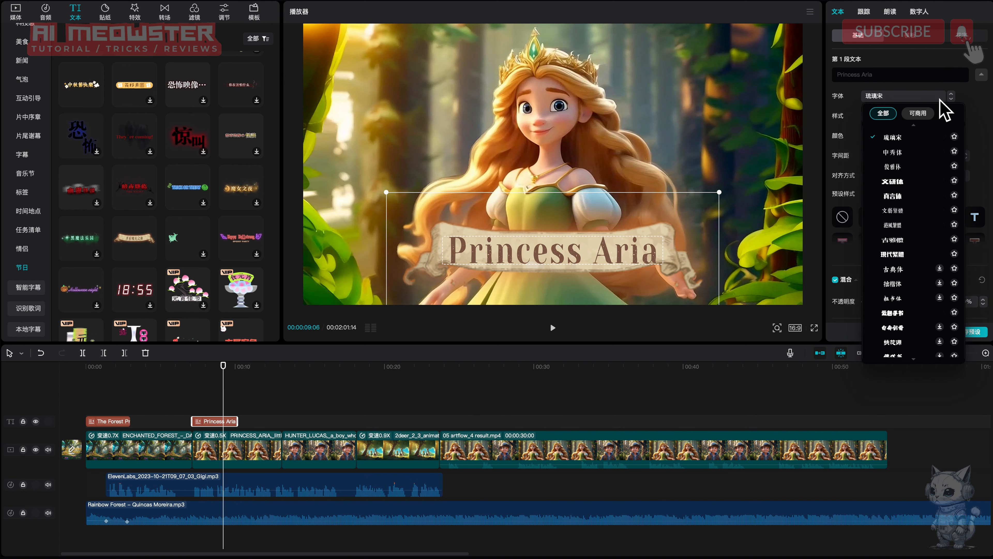
click(917, 290)
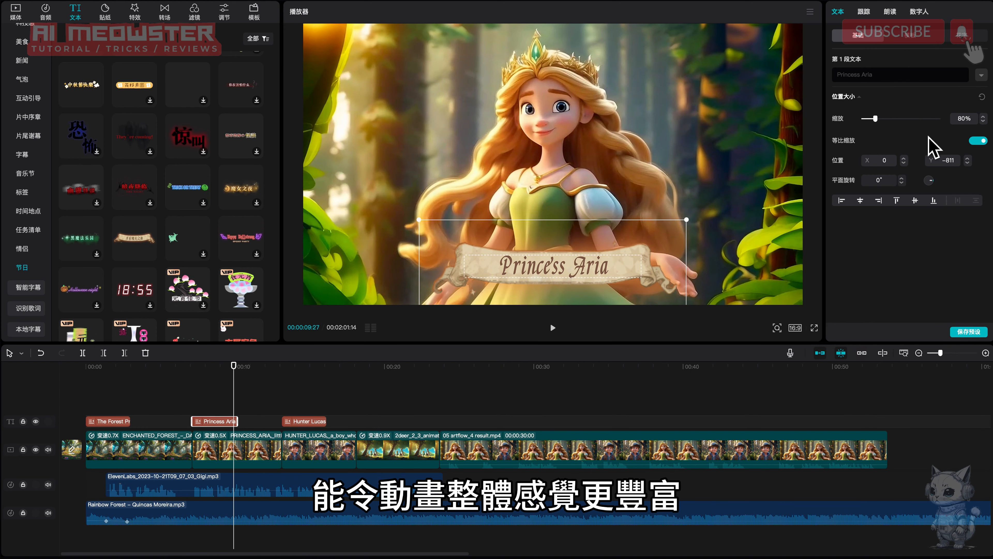
click(321, 421)
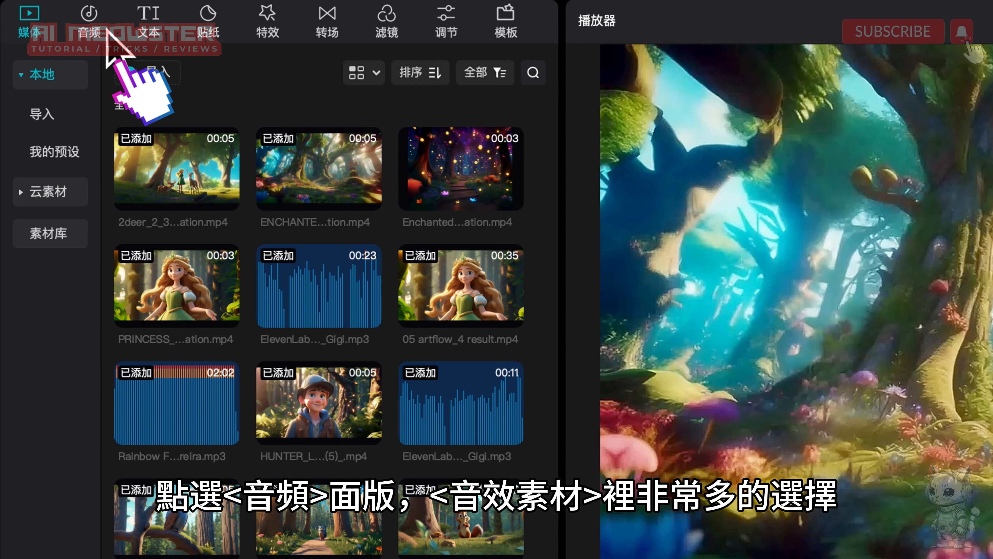
Search the sound effects for 仙女, preview 魔法仙女棒音效 and add it to the timeline at 00:00:01:10.
click(97, 33)
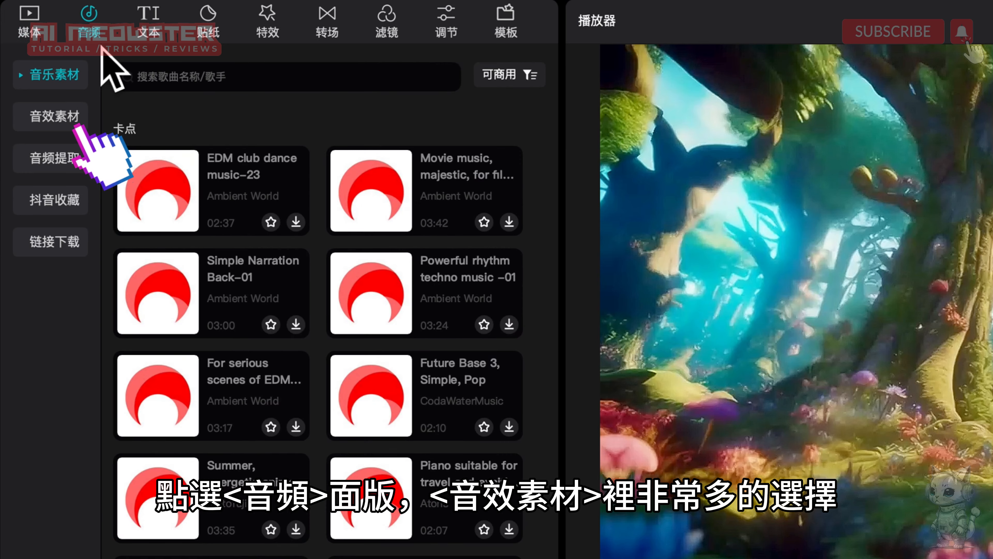
click(71, 119)
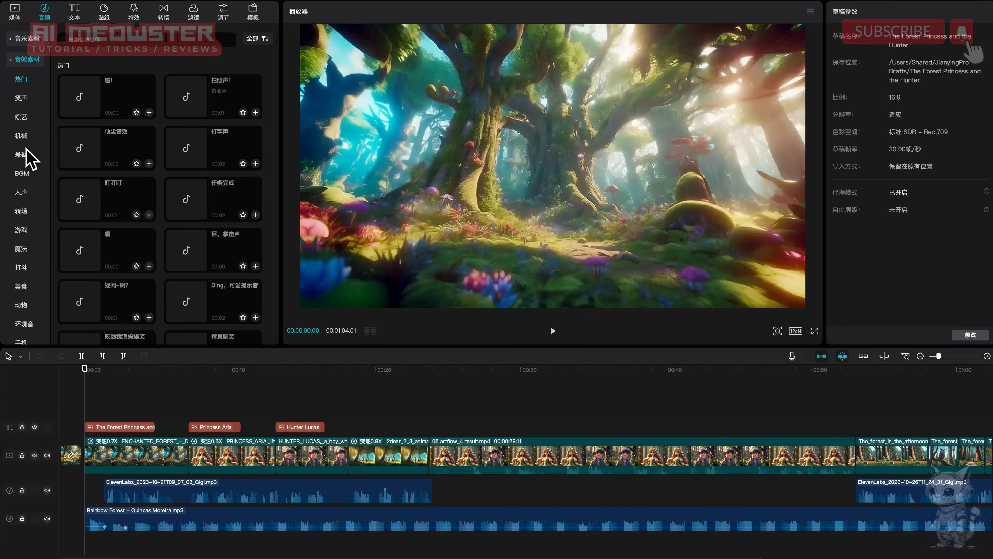
click(125, 45)
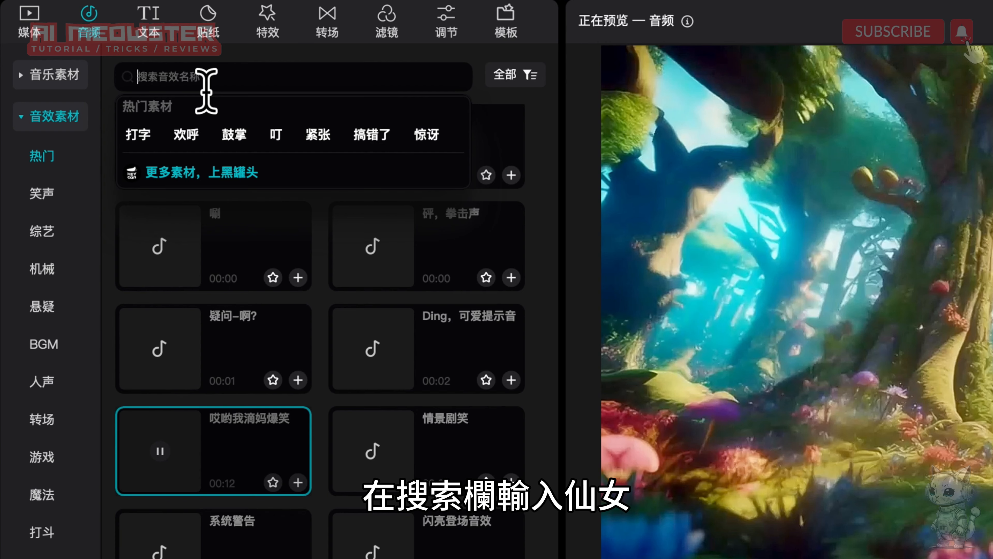
text(人)
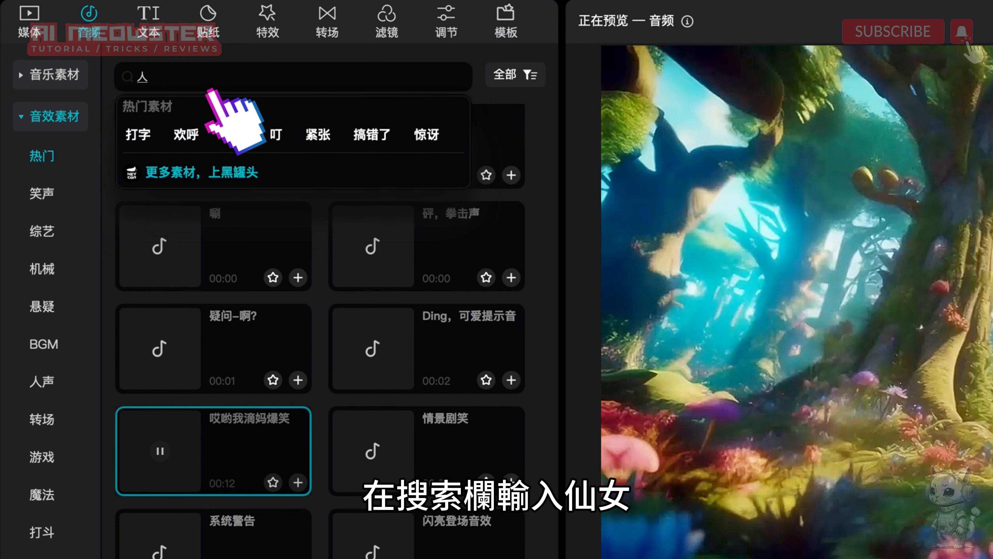
text(山)
text(仙女)
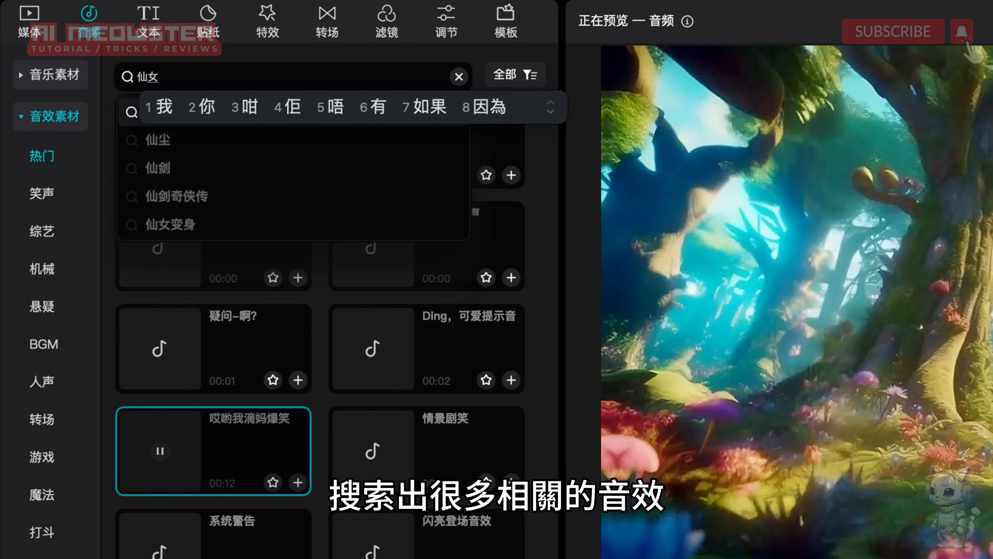
key(Return)
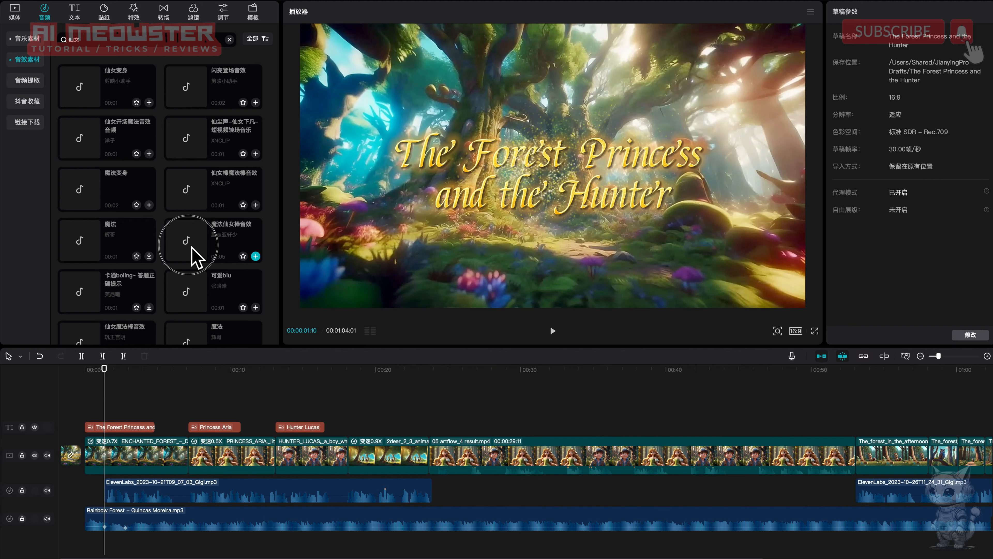
click(383, 499)
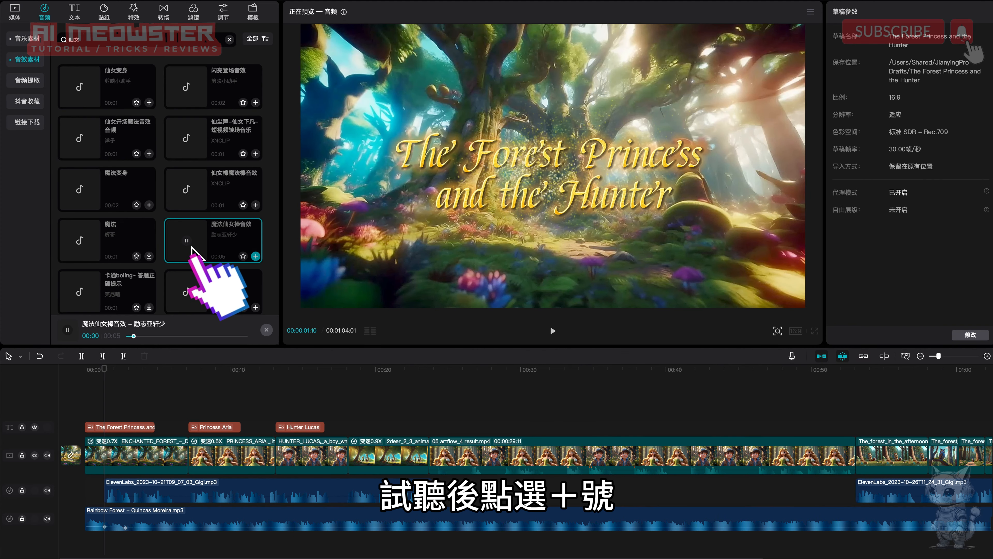
click(256, 256)
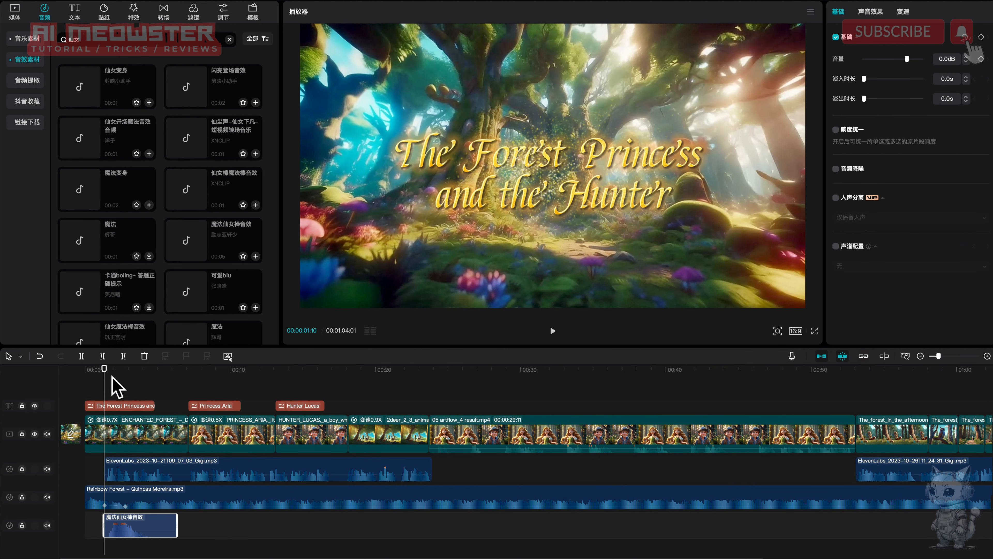
Shift the 魔法仙女棒音效 sound effect earlier to match the title's appearance and return the playhead to the film's start.
drag(104, 369, 98, 369)
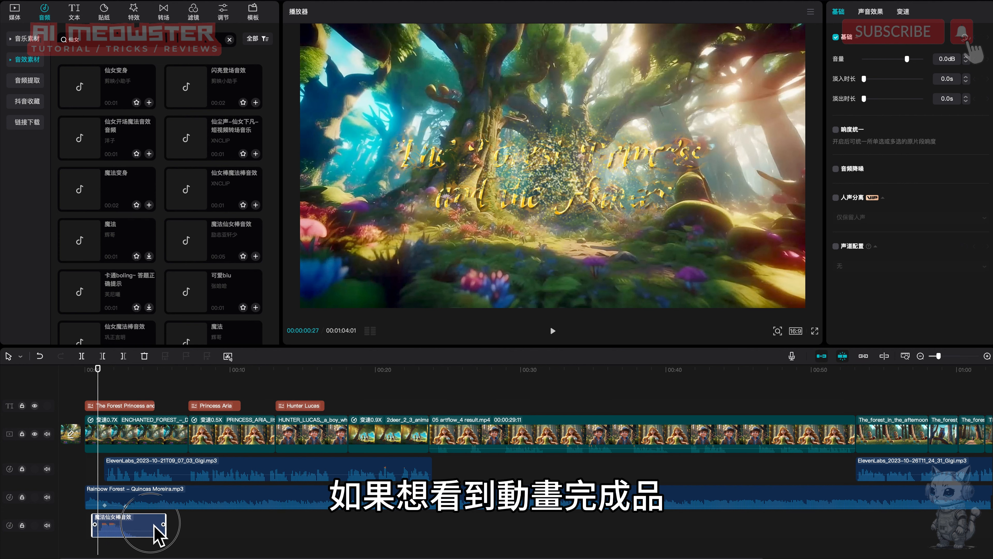
click(103, 379)
drag(102, 378, 59, 377)
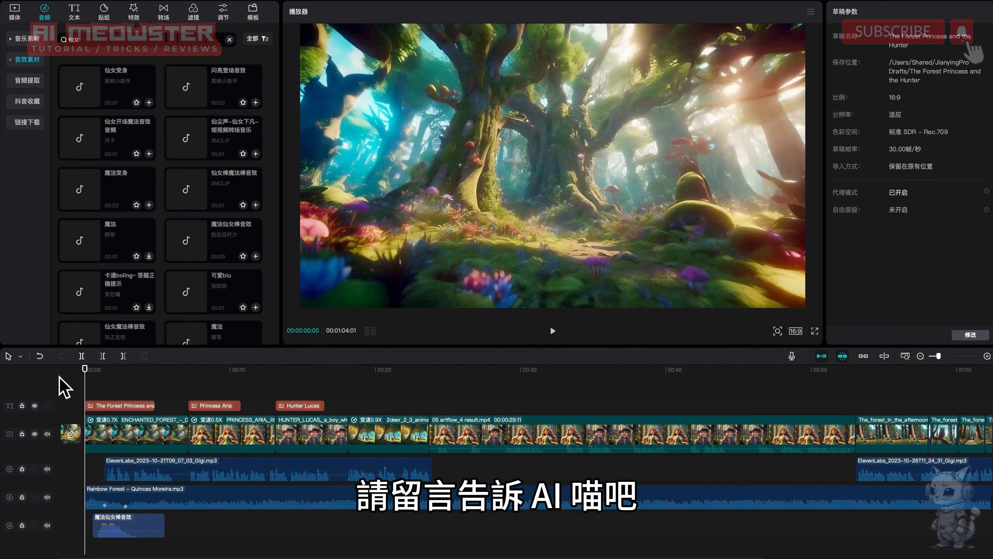